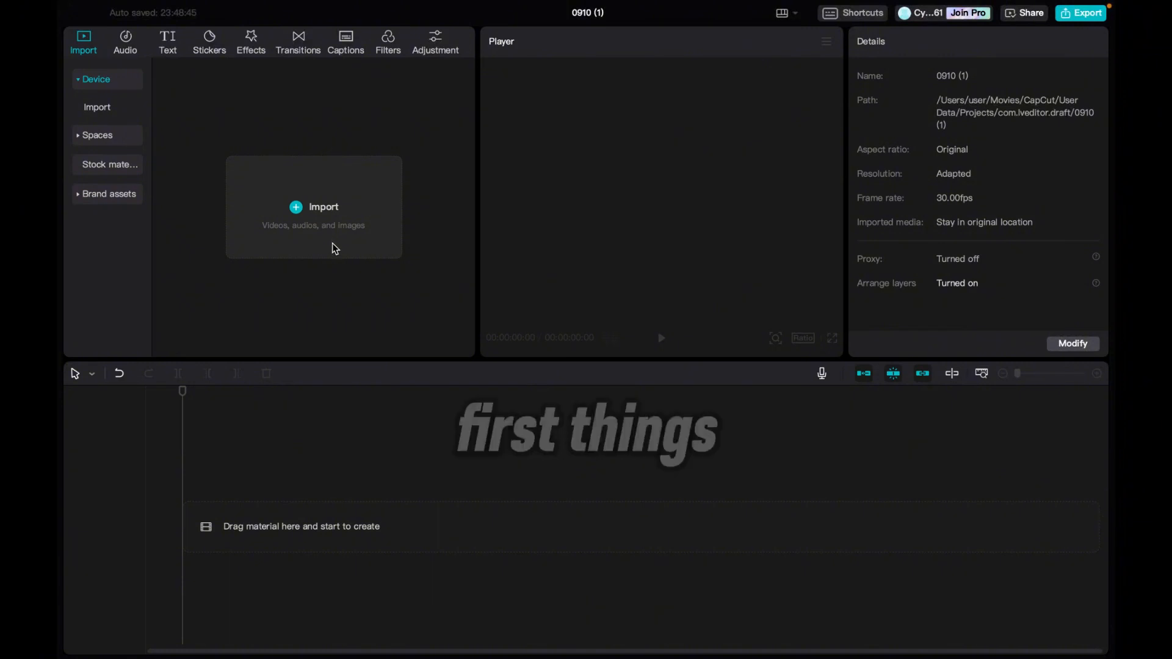
# - Import the video 5120413-hd_1080_1920_25fps.mp4 from the Downloads folder into the project's media
pyautogui.click(297, 210)
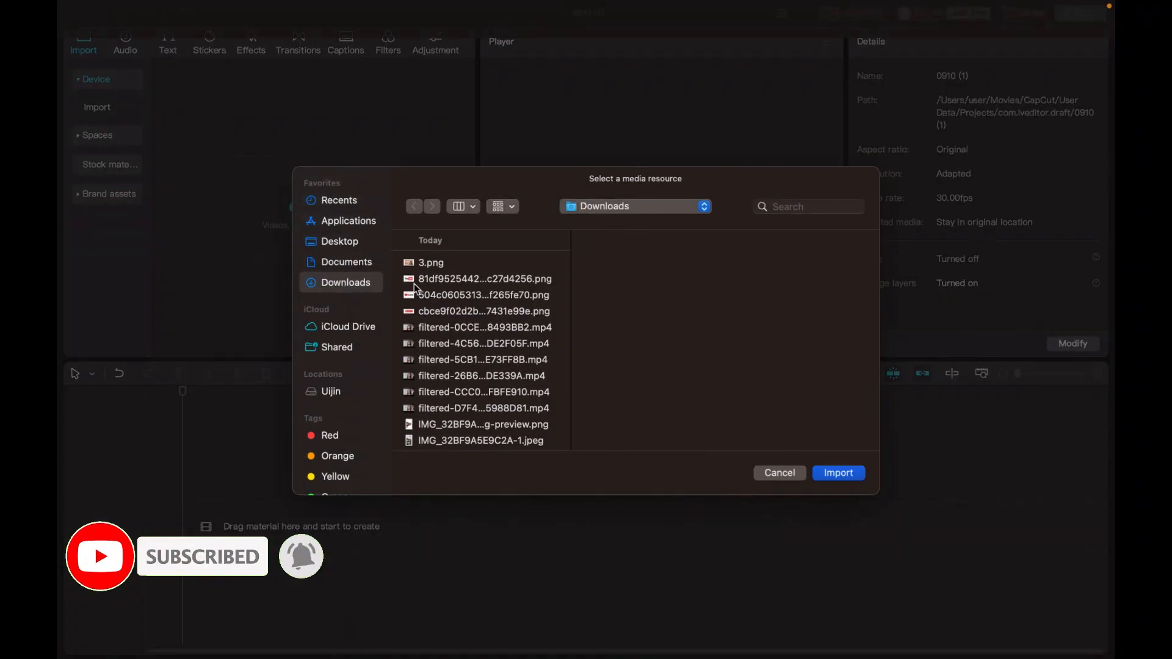
pyautogui.scroll(-6, 507, 380)
pyautogui.scroll(-10, 507, 379)
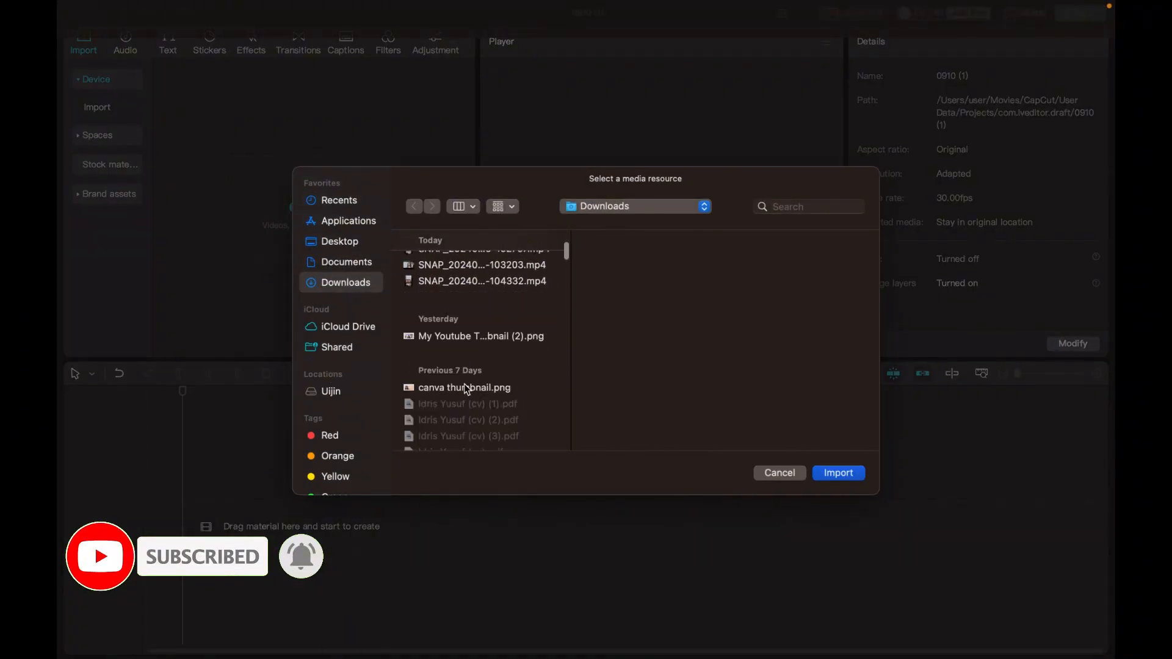
pyautogui.scroll(-10, 467, 389)
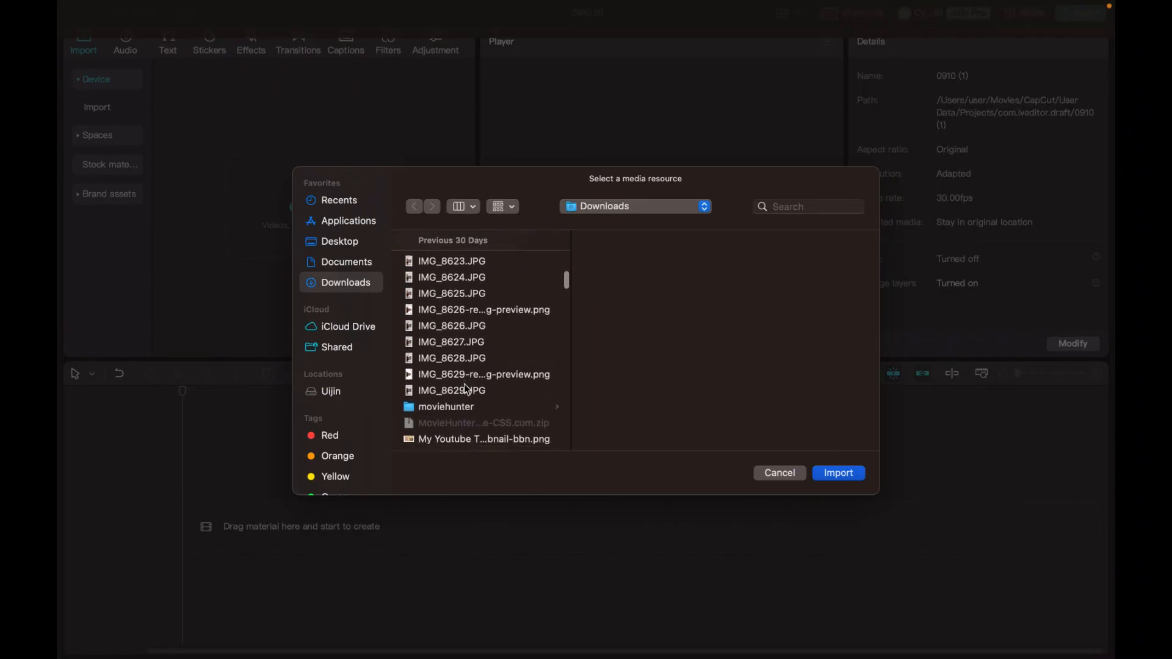
pyautogui.scroll(-1, 465, 388)
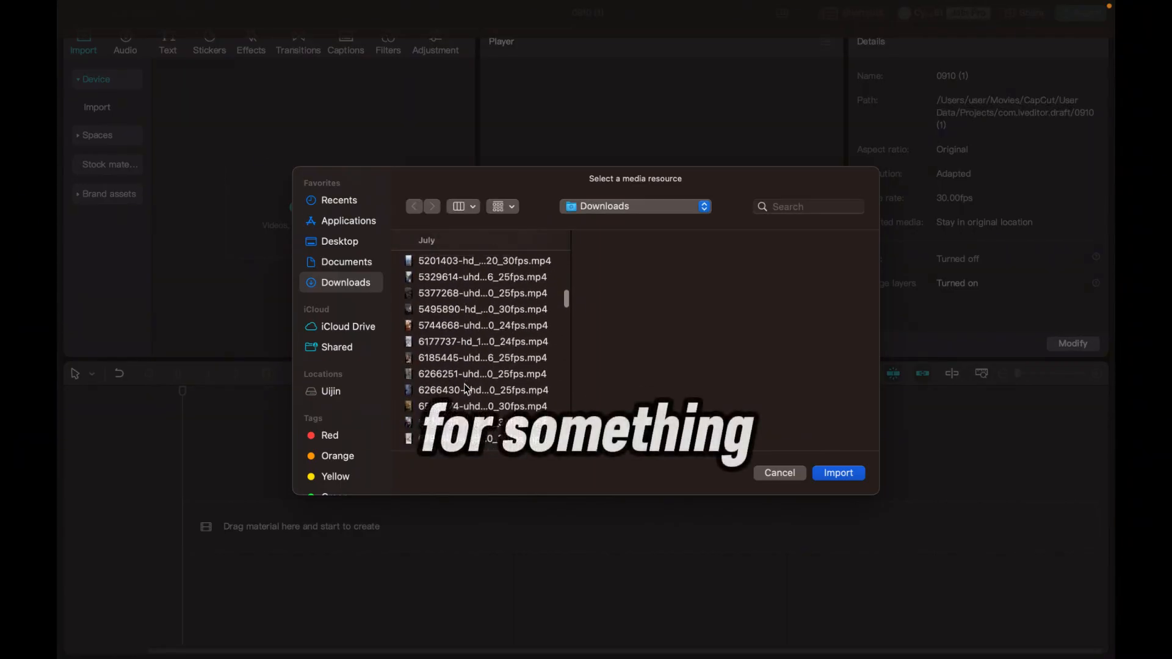
pyautogui.scroll(4, 439, 351)
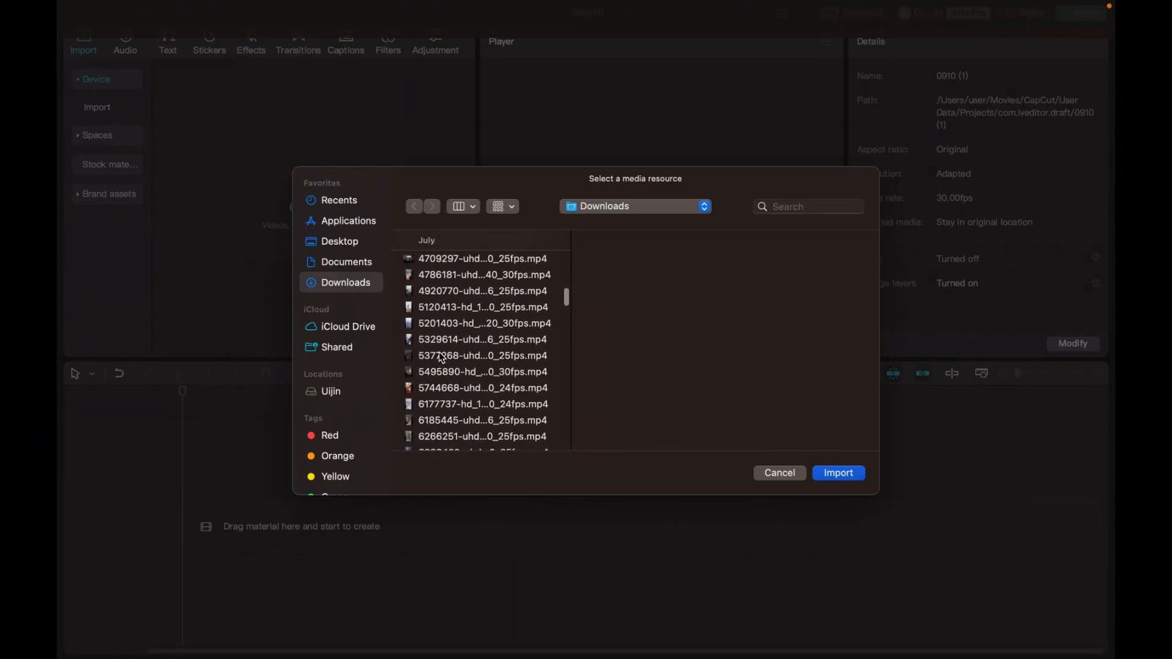
pyautogui.click(481, 314)
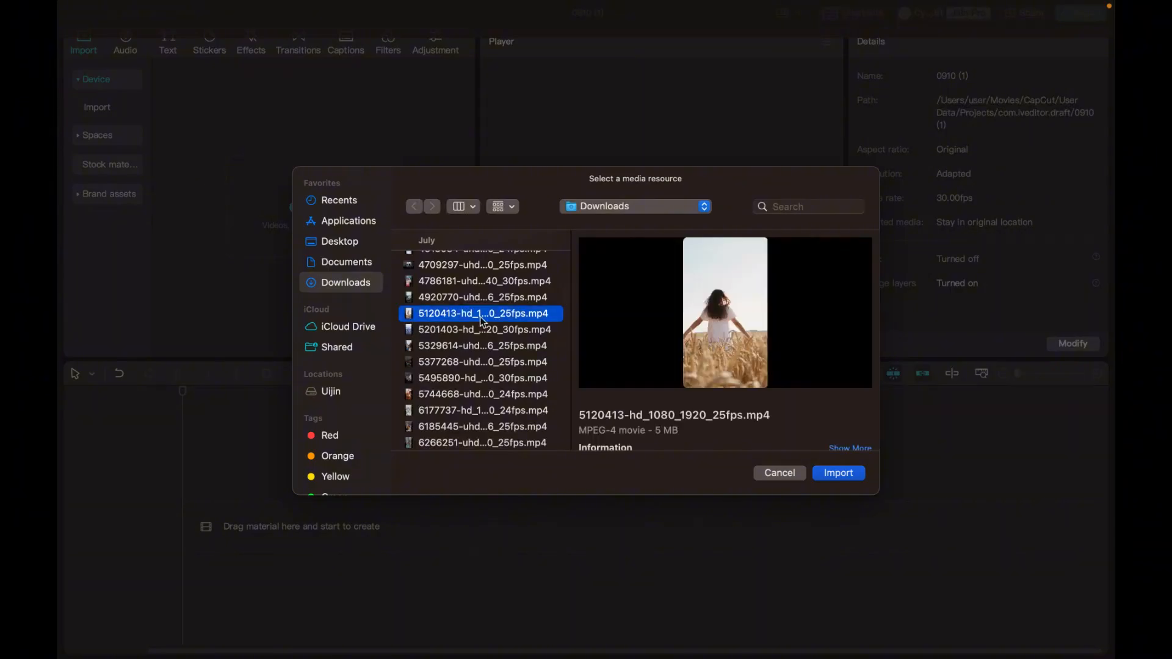
pyautogui.click(834, 470)
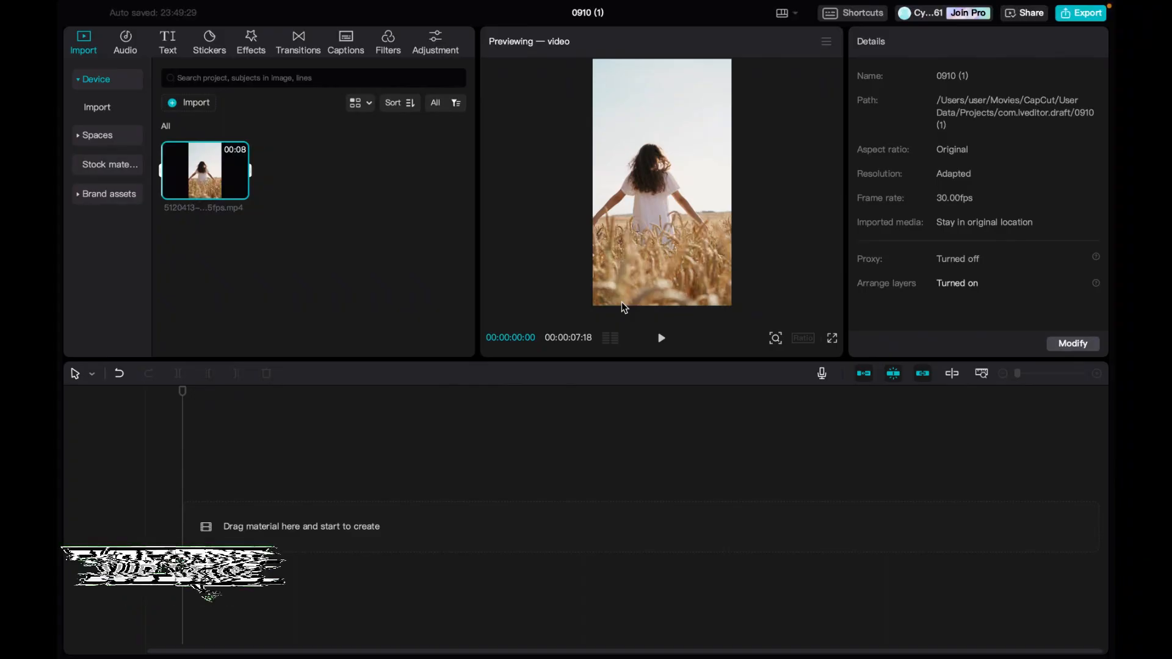
# - Add the imported wheat-field video to the timeline, starting at 00:00
pyautogui.moveTo(240, 191)
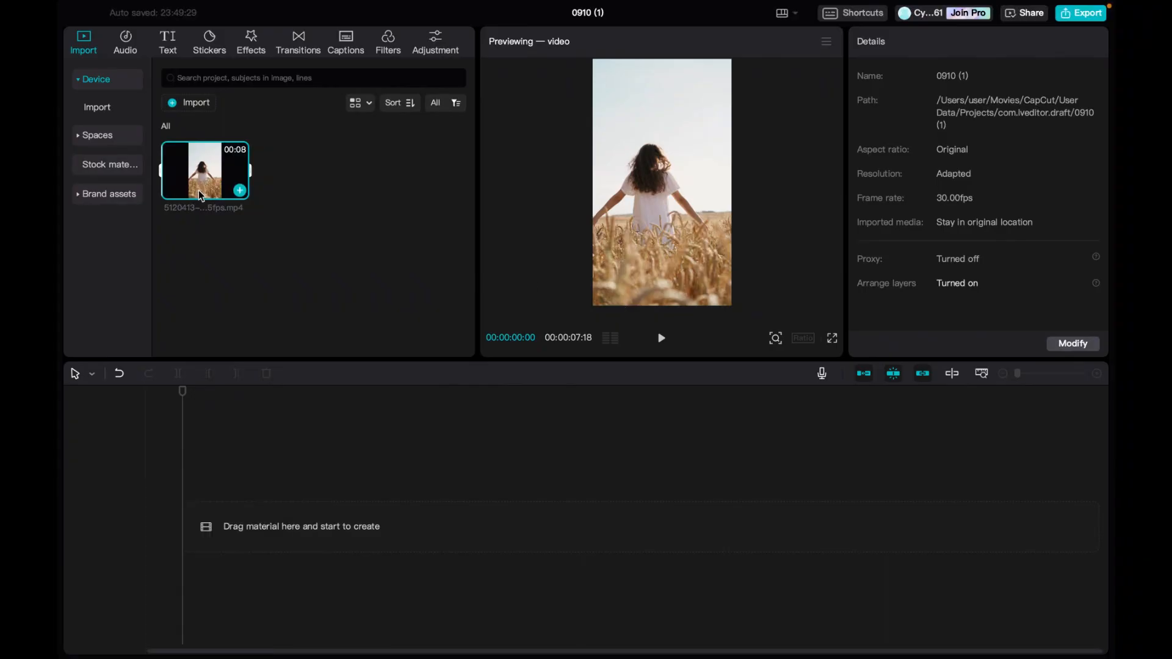
pyautogui.click(240, 191)
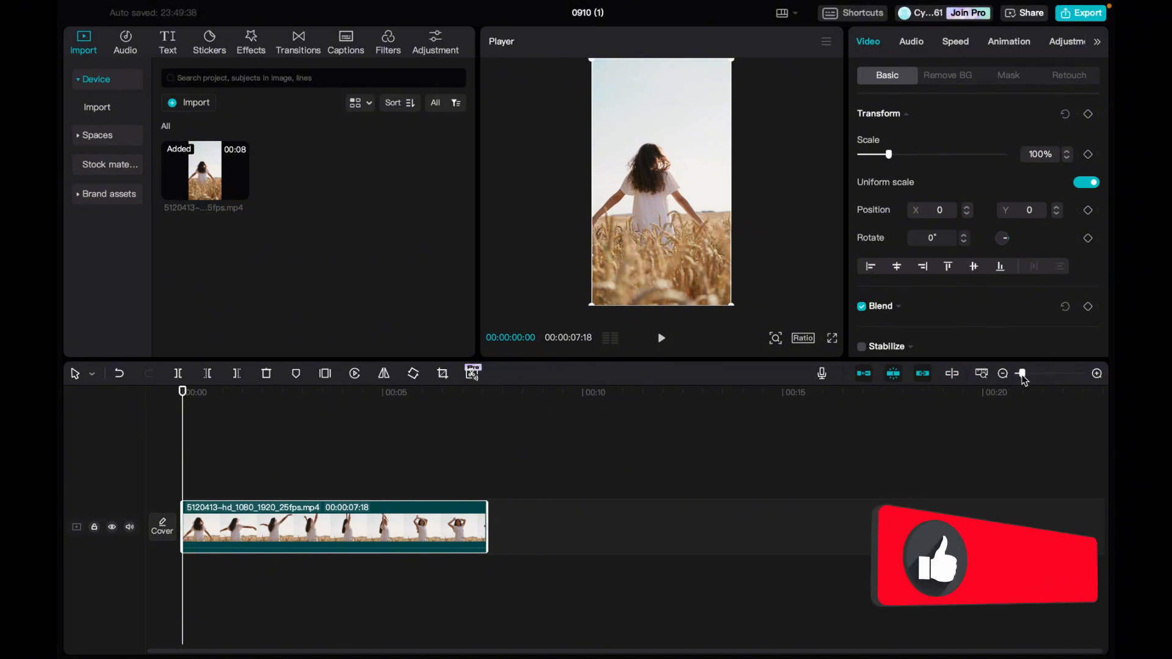
pyautogui.moveTo(1021, 373)
pyautogui.mouseDown()
pyautogui.moveTo(1056, 374)
pyautogui.moveTo(1034, 380)
pyautogui.mouseUp()
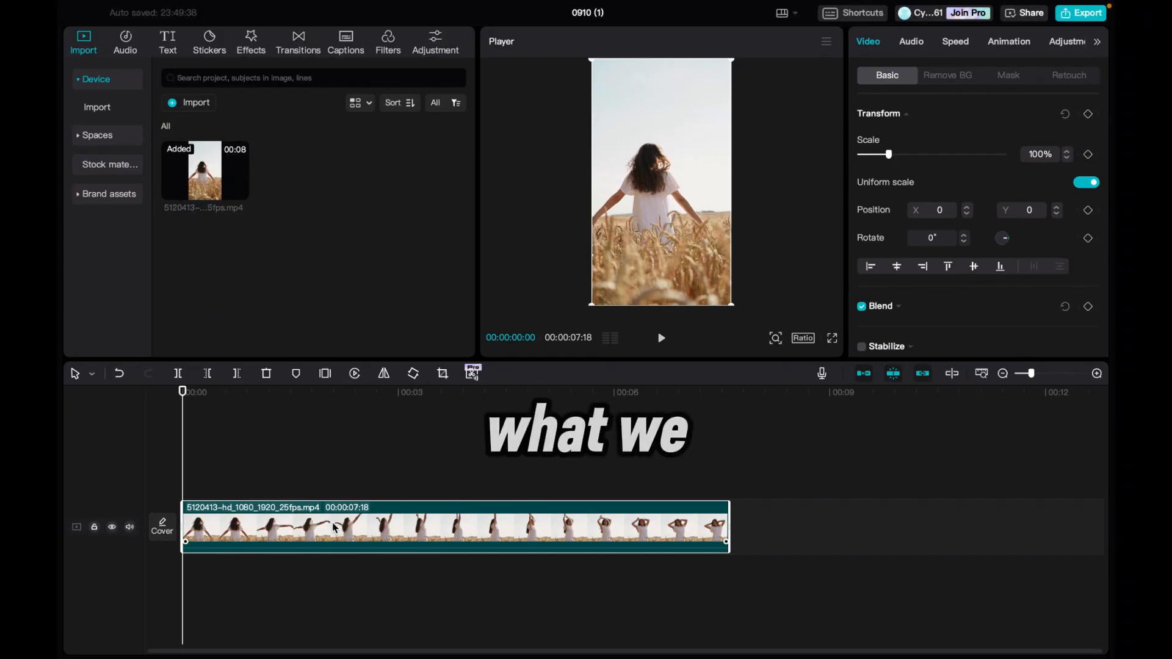
# - Search the music library for "calm intro"
pyautogui.click(130, 46)
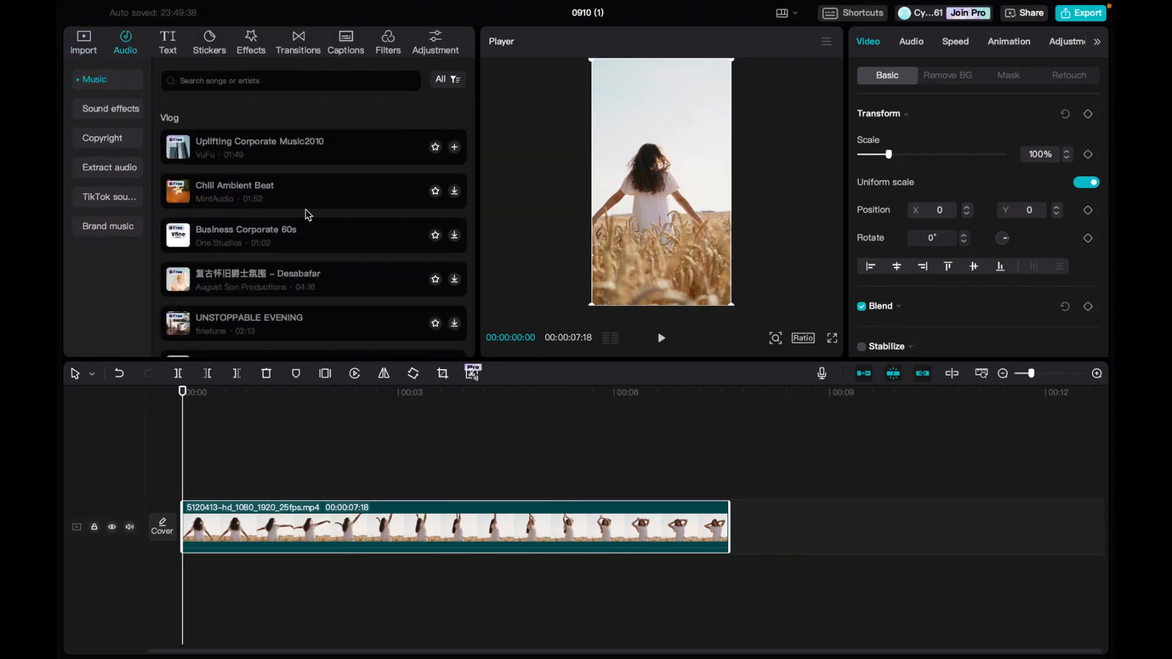
pyautogui.scroll(-10, 311, 268)
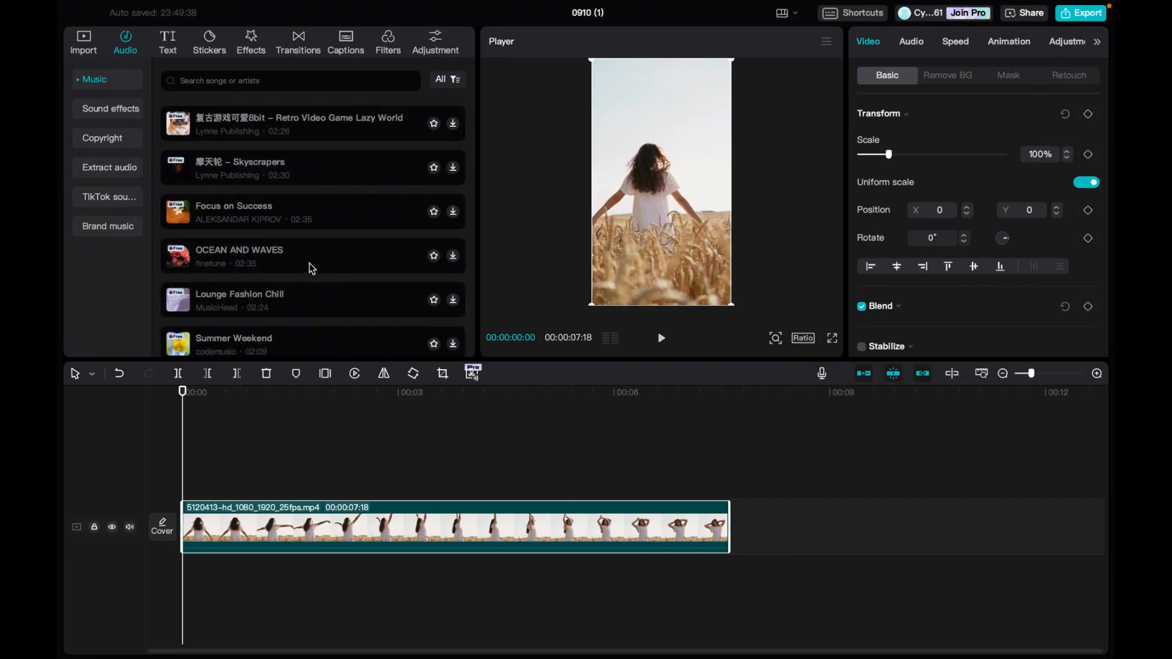
pyautogui.scroll(10, 313, 204)
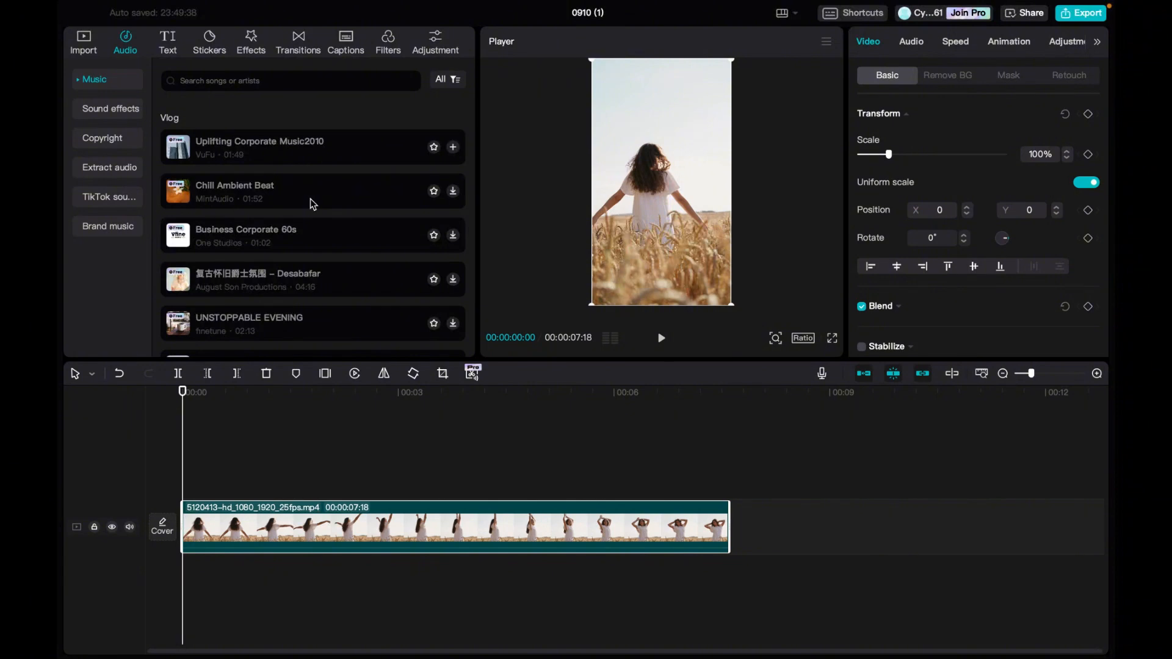
pyautogui.click(315, 83)
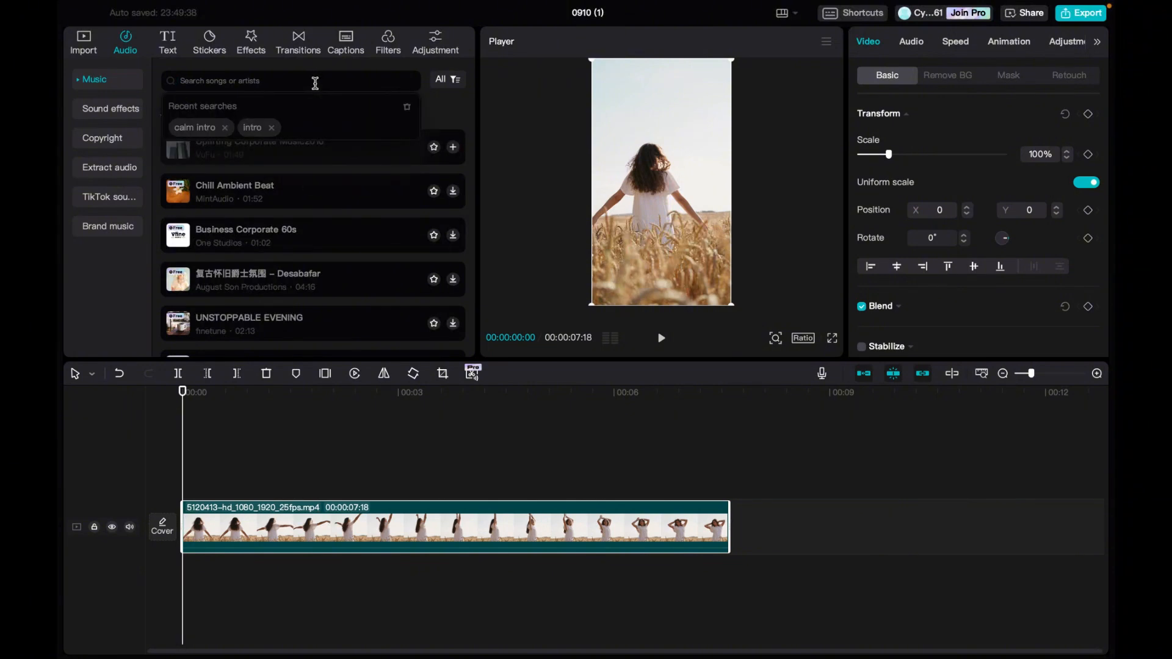
pyautogui.write('calm')
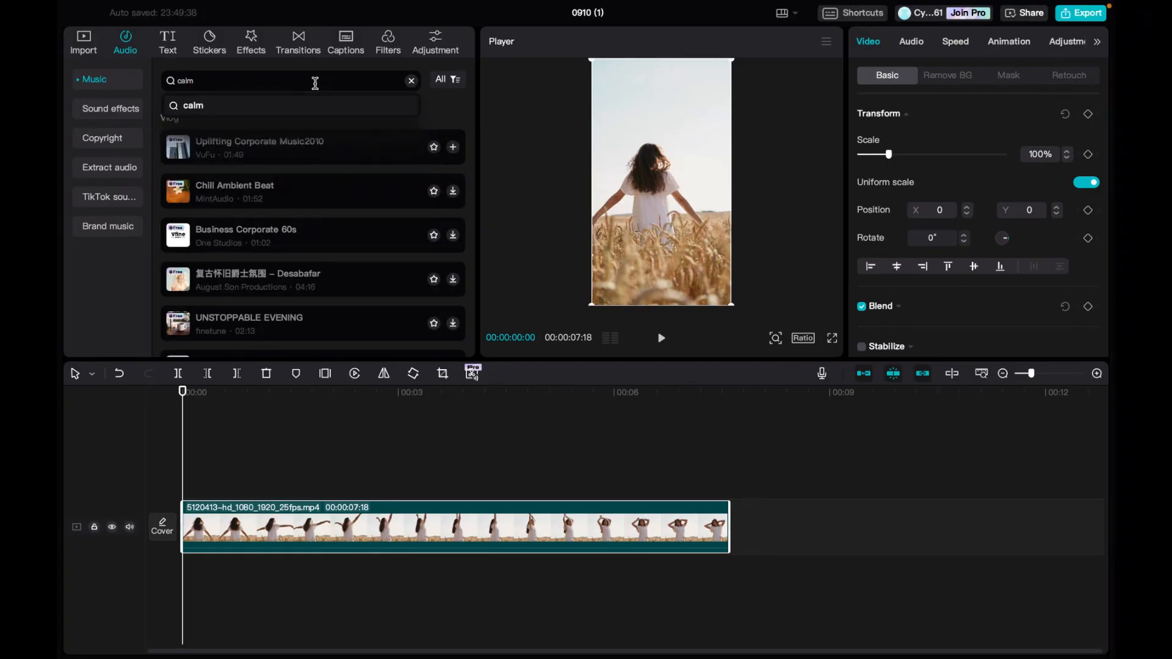
pyautogui.write(' intro')
pyautogui.click(307, 108)
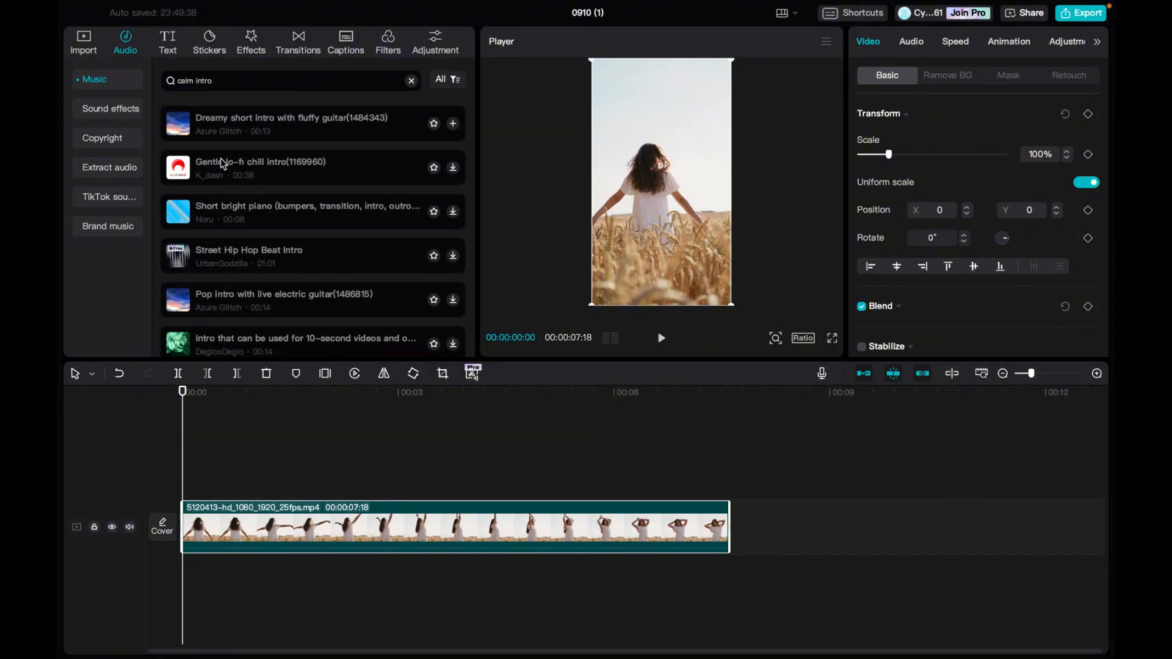
# - Place the track Dreamy short intro with fluffy guitar(1484343) beneath the video and trim off everything after 00:00:04:09
pyautogui.click(225, 135)
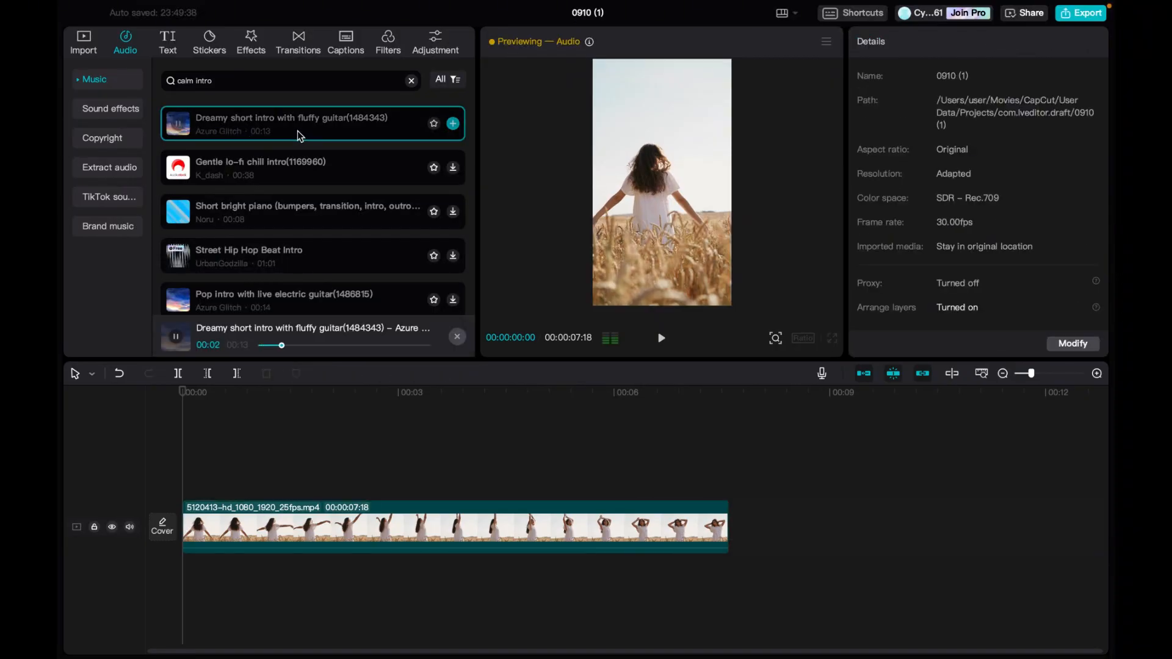
pyautogui.moveTo(300, 135); pyautogui.dragTo(741, 560)
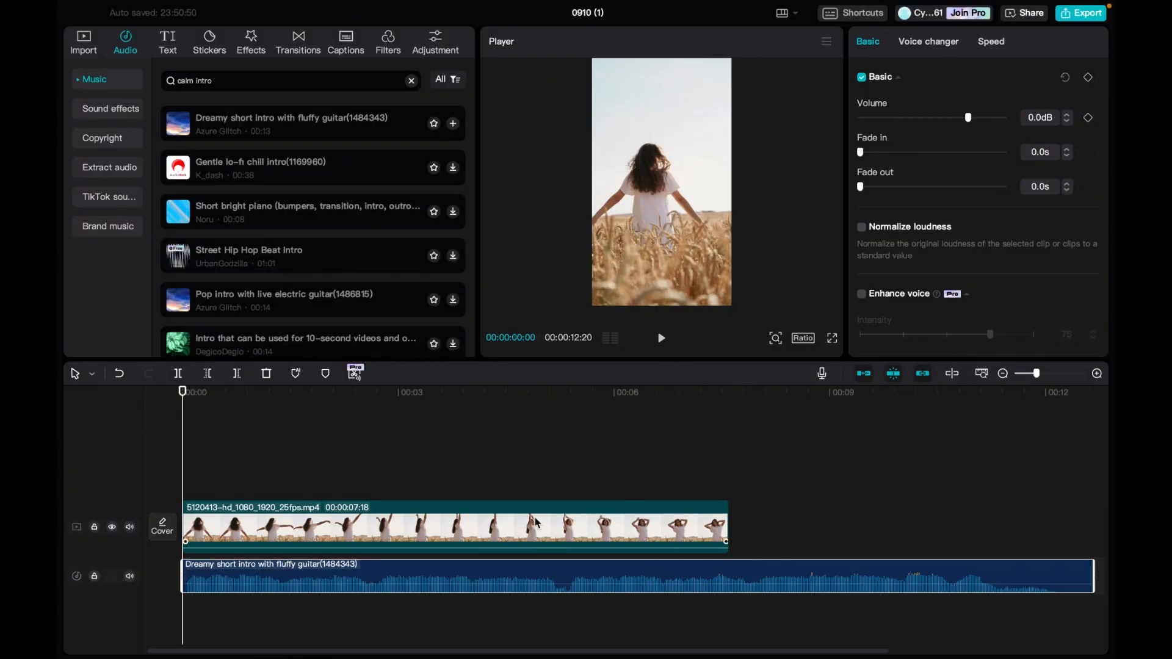
pyautogui.click(492, 557)
pyautogui.click(516, 586)
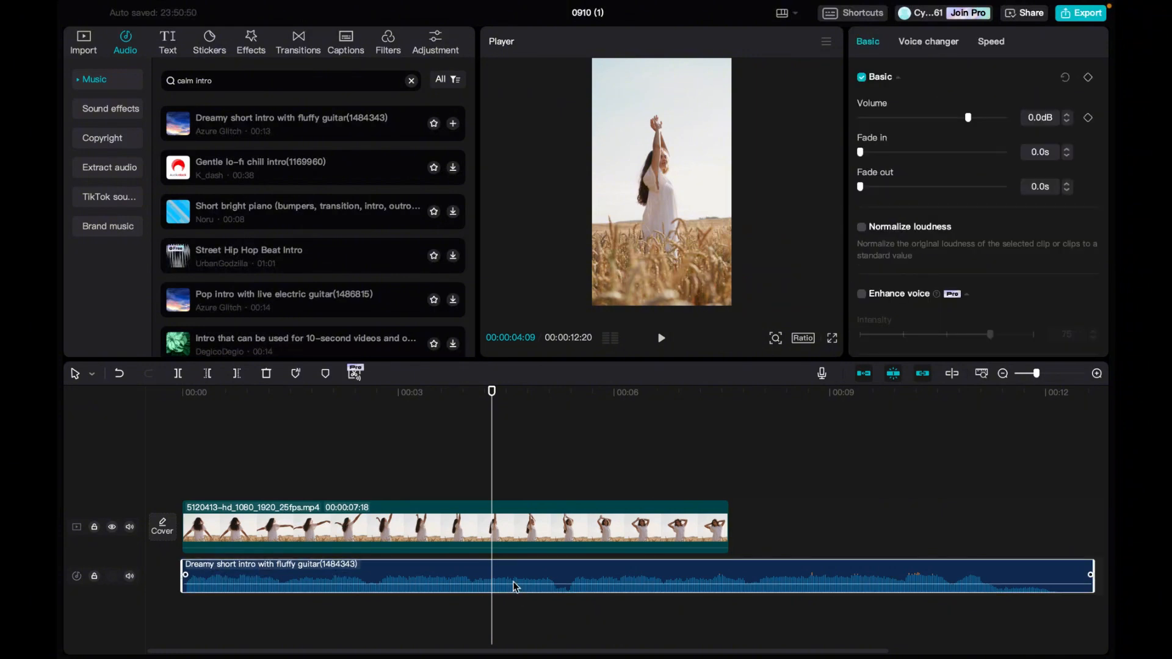
pyautogui.click(237, 374)
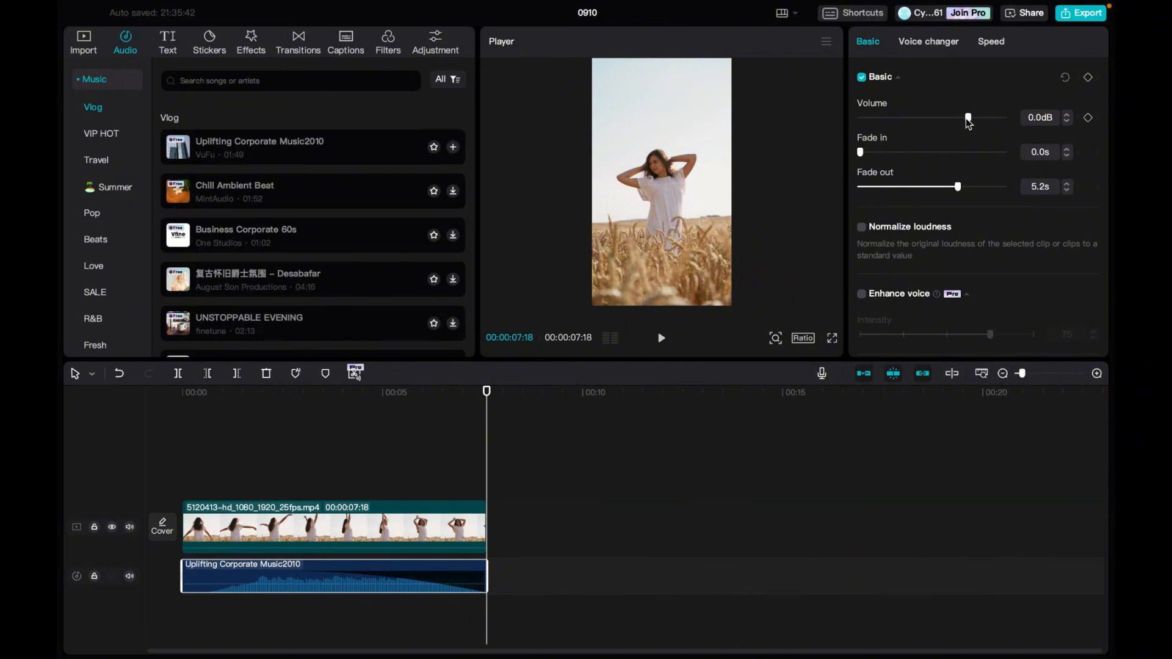
# - Lower the volume of the Uplifting Corporate Music2010 clip to -3.2 dB and return the playhead to the start
pyautogui.moveTo(967, 119)
pyautogui.mouseDown()
pyautogui.moveTo(940, 120)
pyautogui.moveTo(986, 118)
pyautogui.moveTo(967, 116)
pyautogui.mouseUp()
pyautogui.click(191, 488)
pyautogui.click(181, 489)
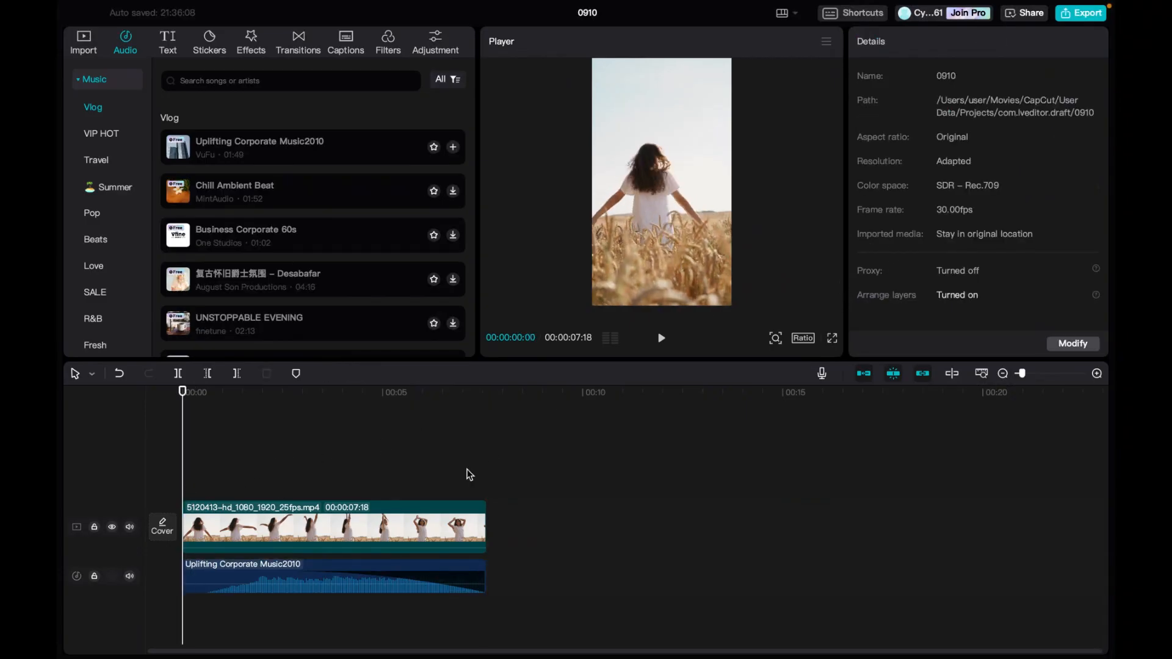
# - Try a faster speed of 1.1x on the Uplifting Corporate Music2010 clip and set it back to 1.0x
pyautogui.click(295, 588)
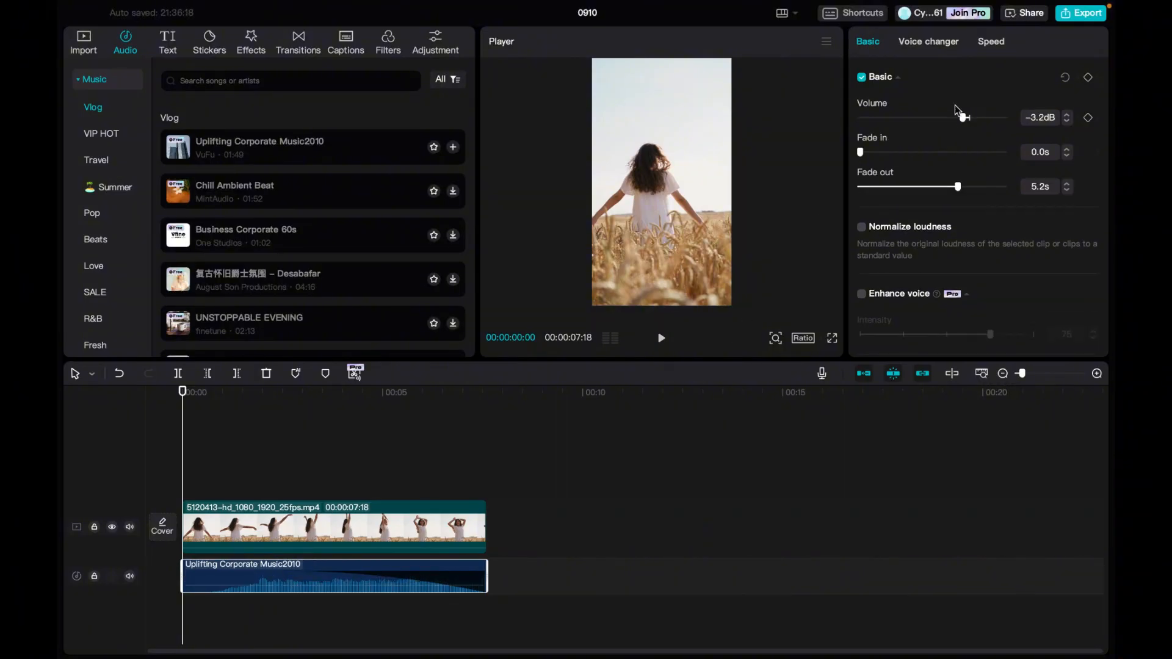
pyautogui.click(991, 41)
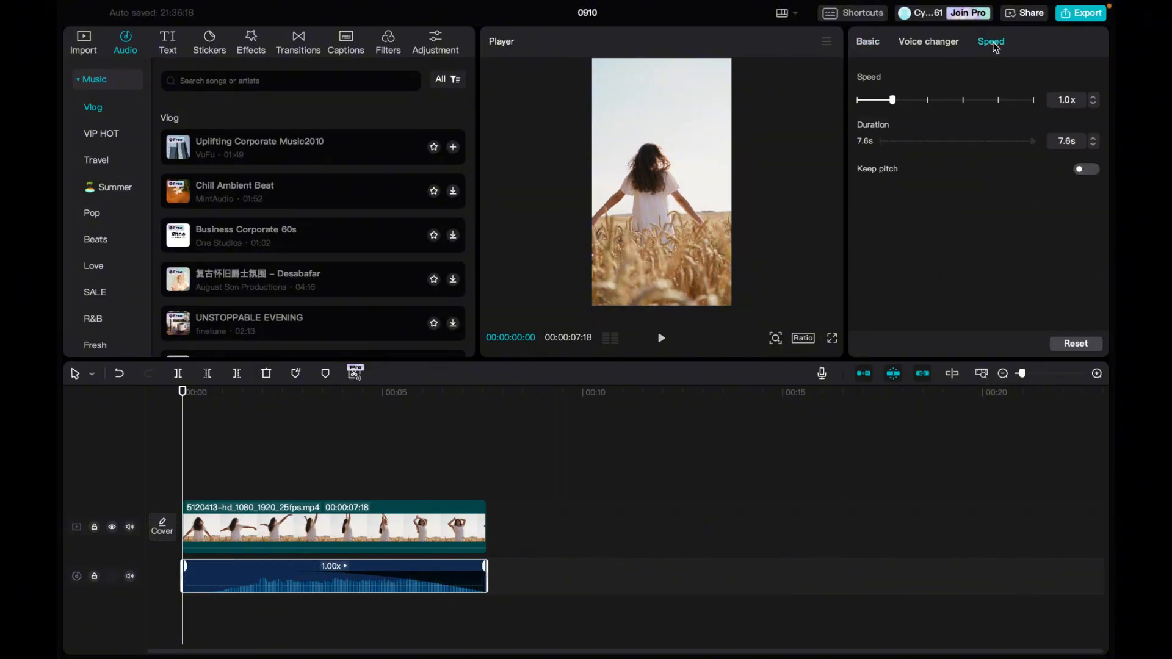
pyautogui.click(1093, 97)
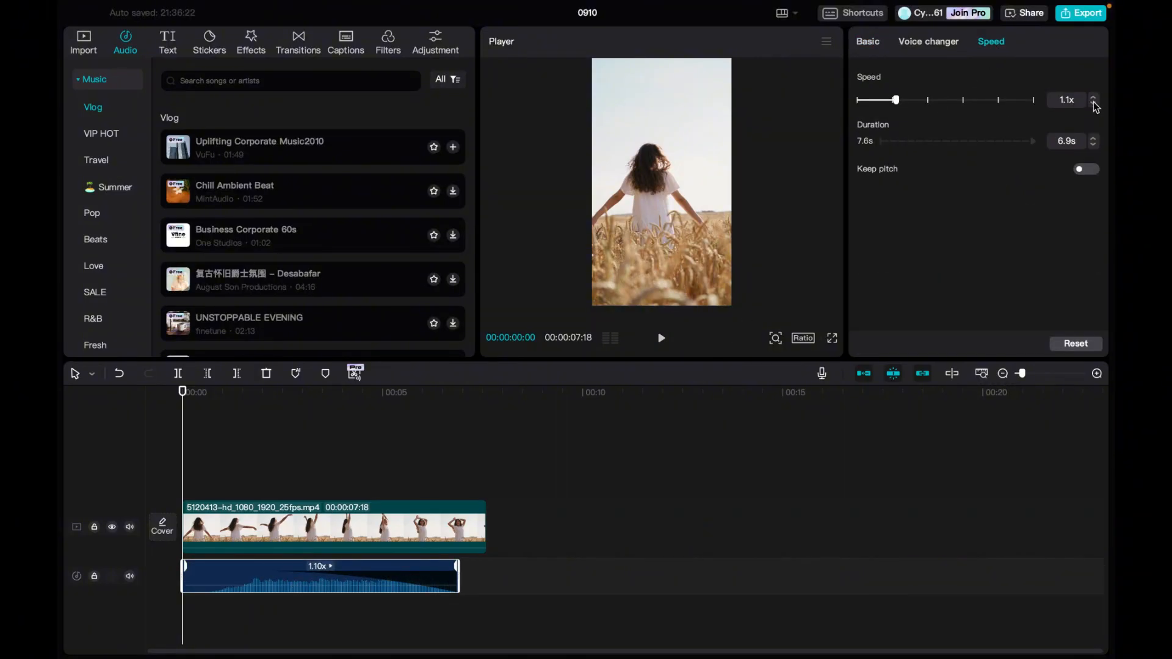
pyautogui.click(1093, 96)
pyautogui.click(1094, 104)
pyautogui.click(1094, 103)
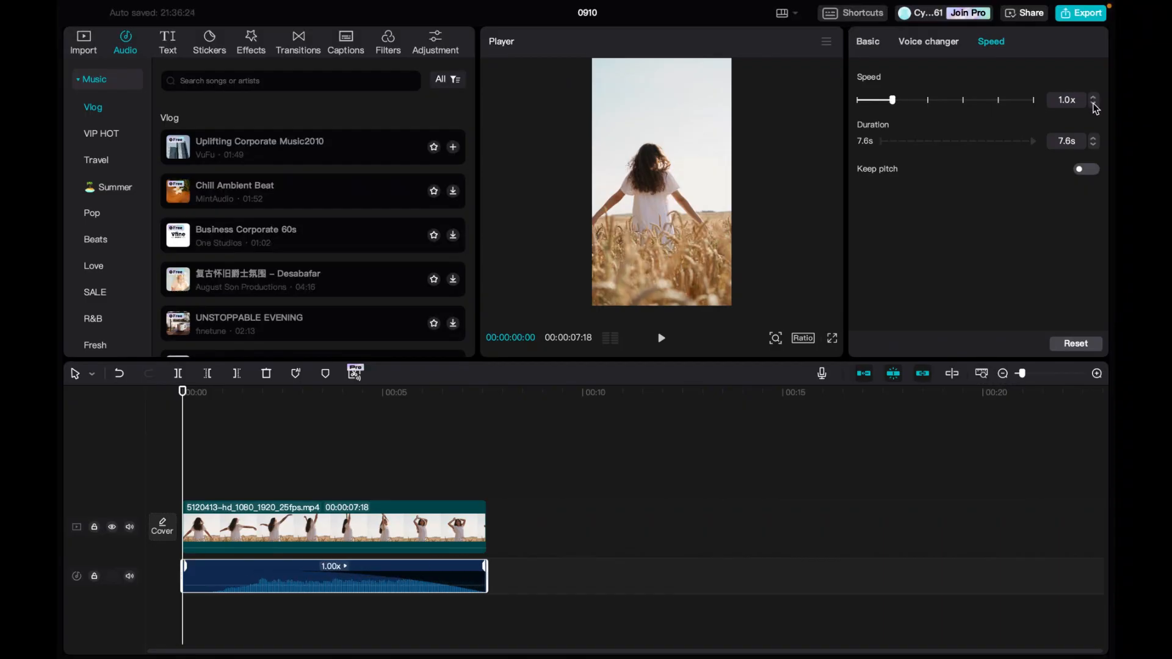
pyautogui.click(929, 42)
pyautogui.click(867, 41)
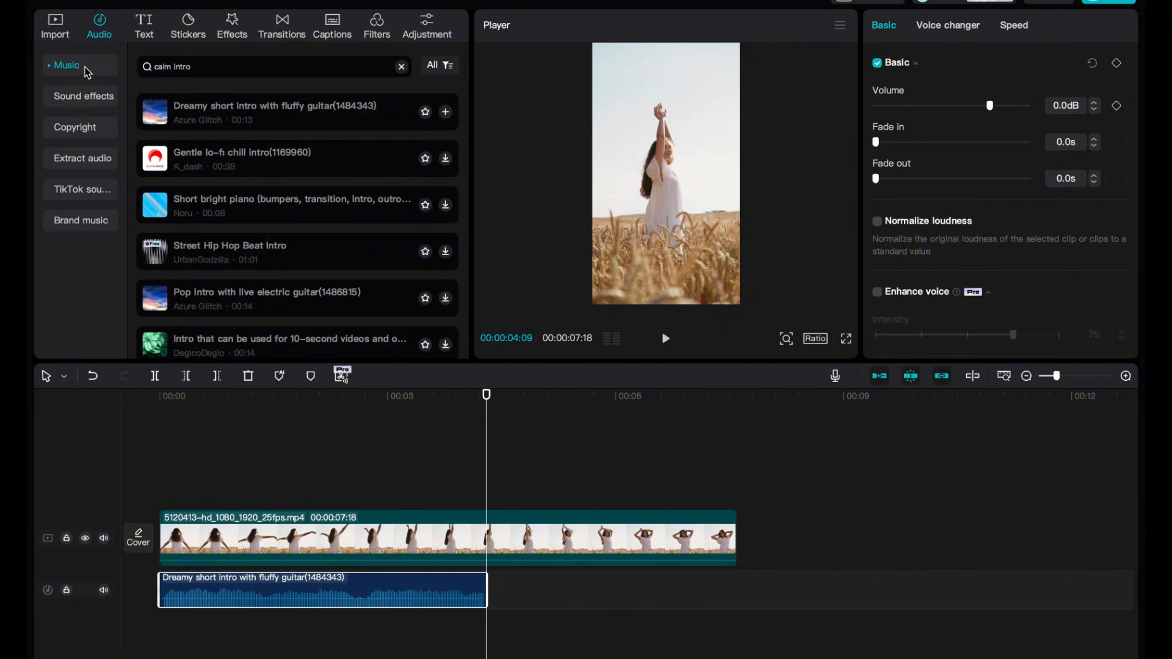
pyautogui.click(85, 101)
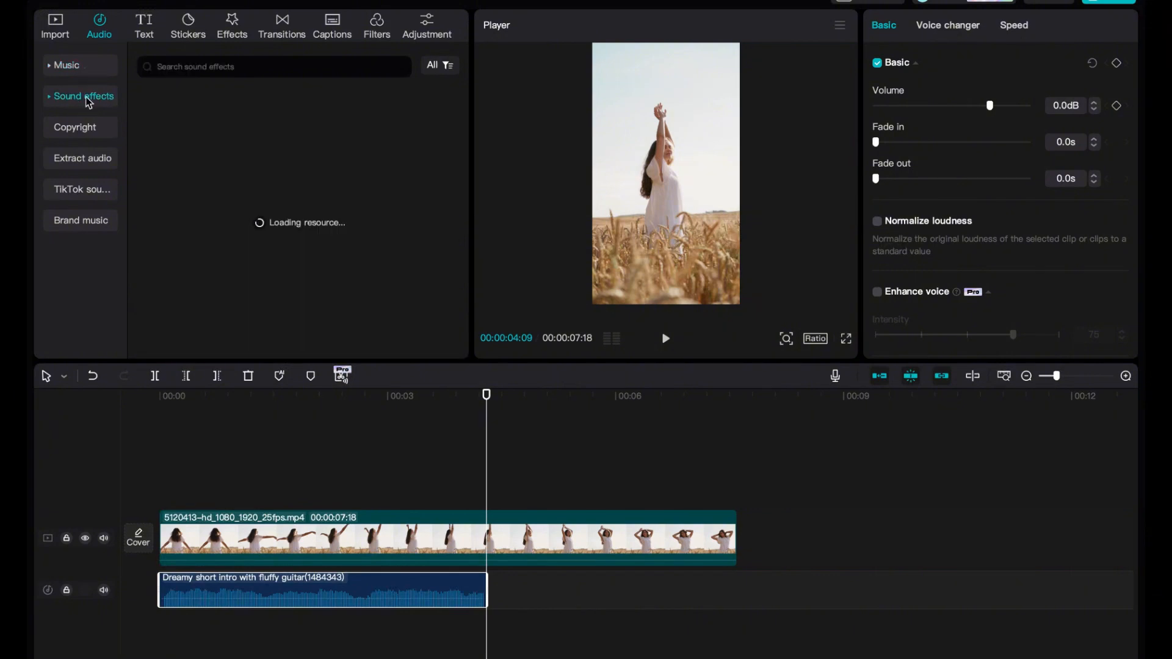
pyautogui.click(80, 165)
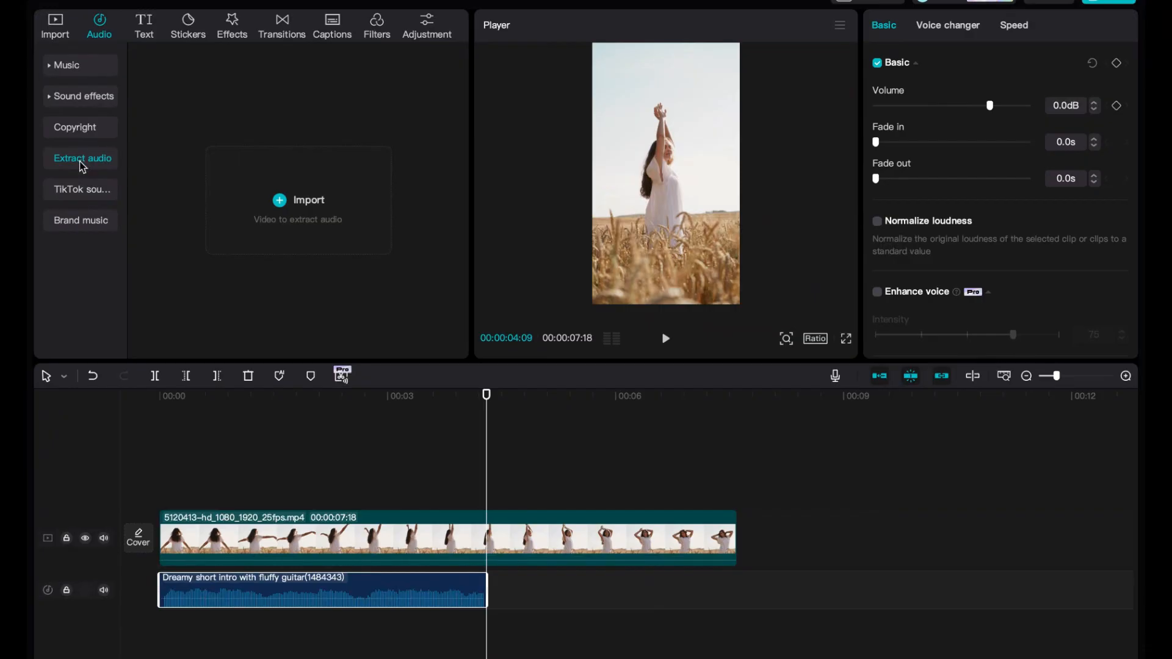
pyautogui.click(86, 194)
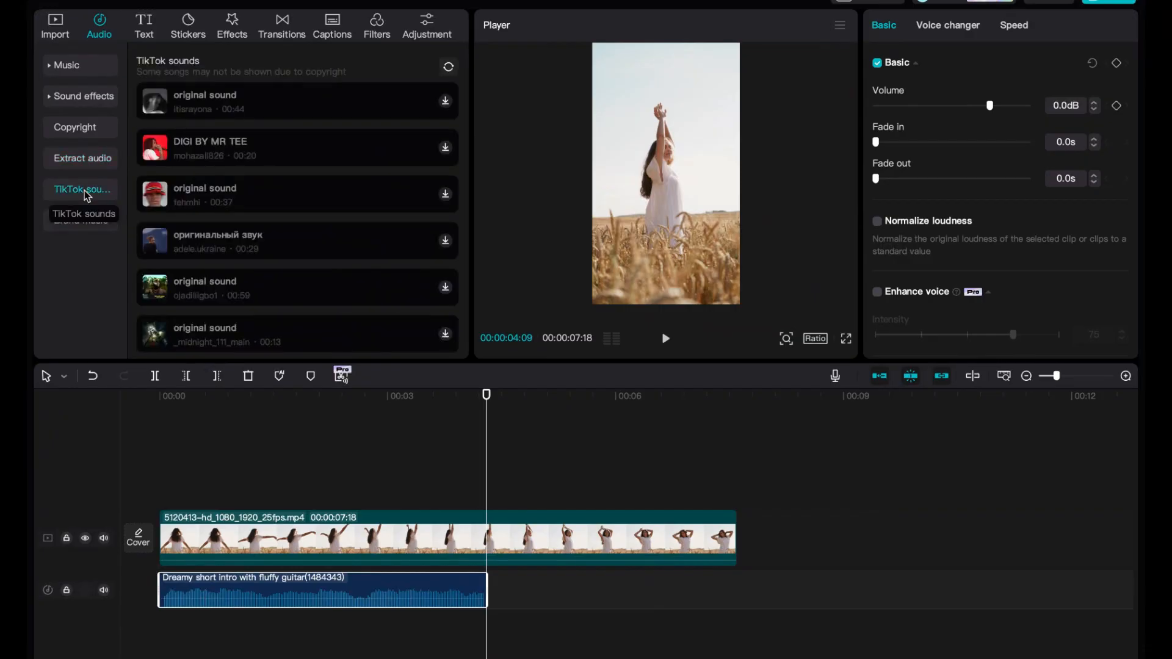
# - Add the trending sound effect "Live music! A crisp electric guitar jingle(832931)" to the audio track at 00:00:04:09
pyautogui.click(79, 101)
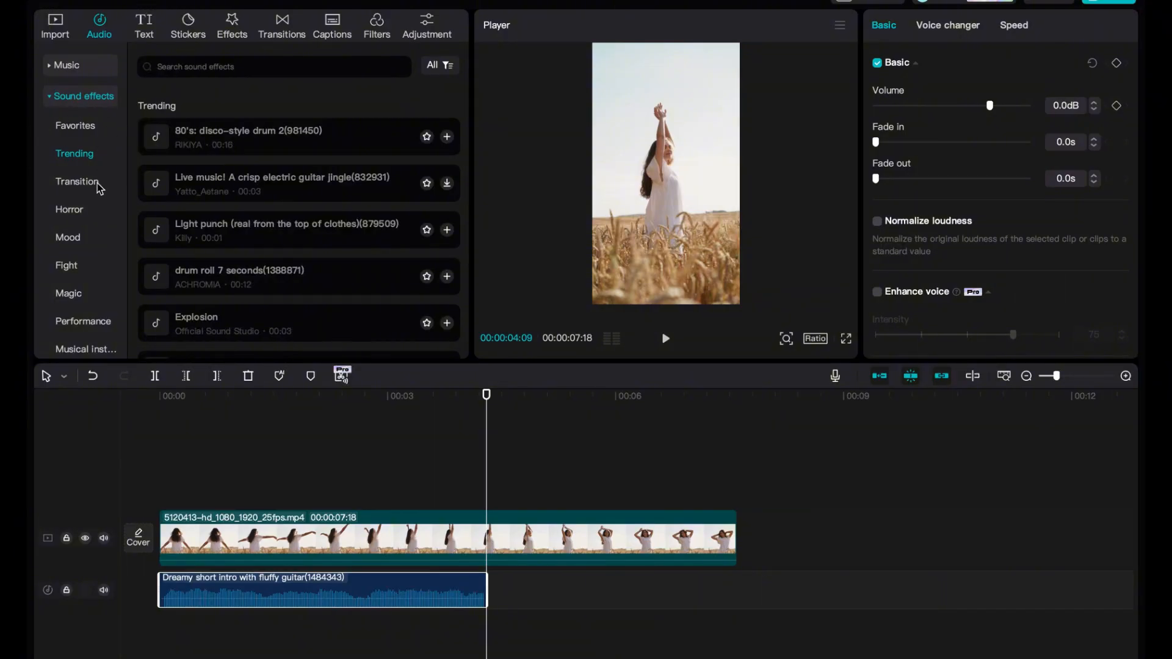
pyautogui.click(400, 187)
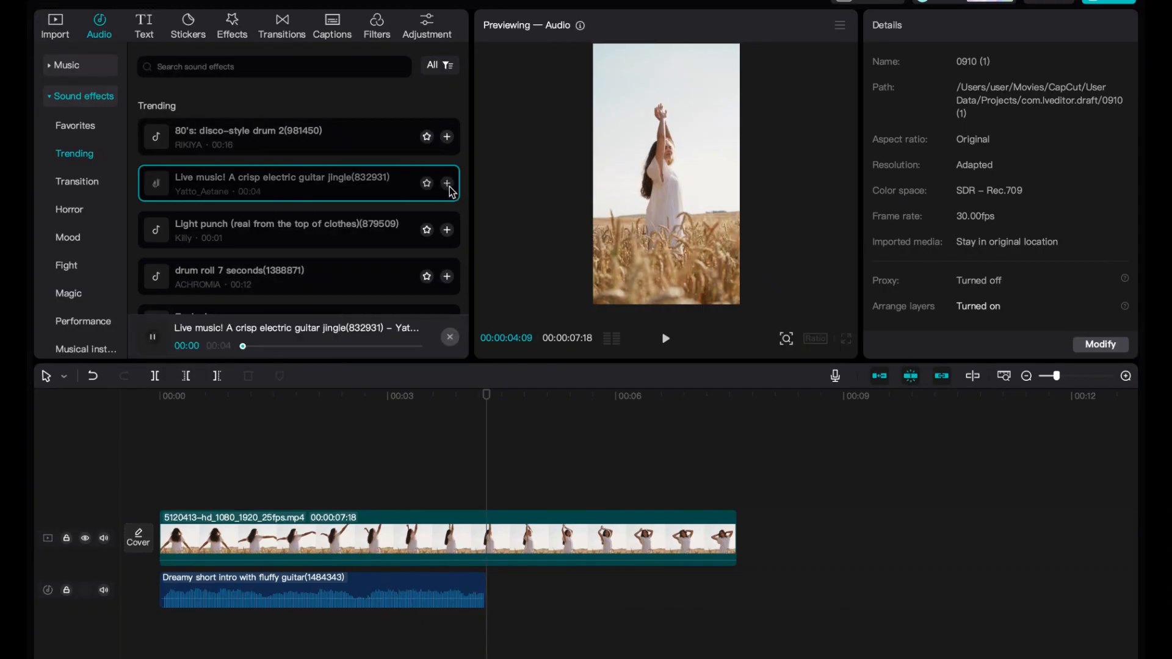
pyautogui.click(449, 186)
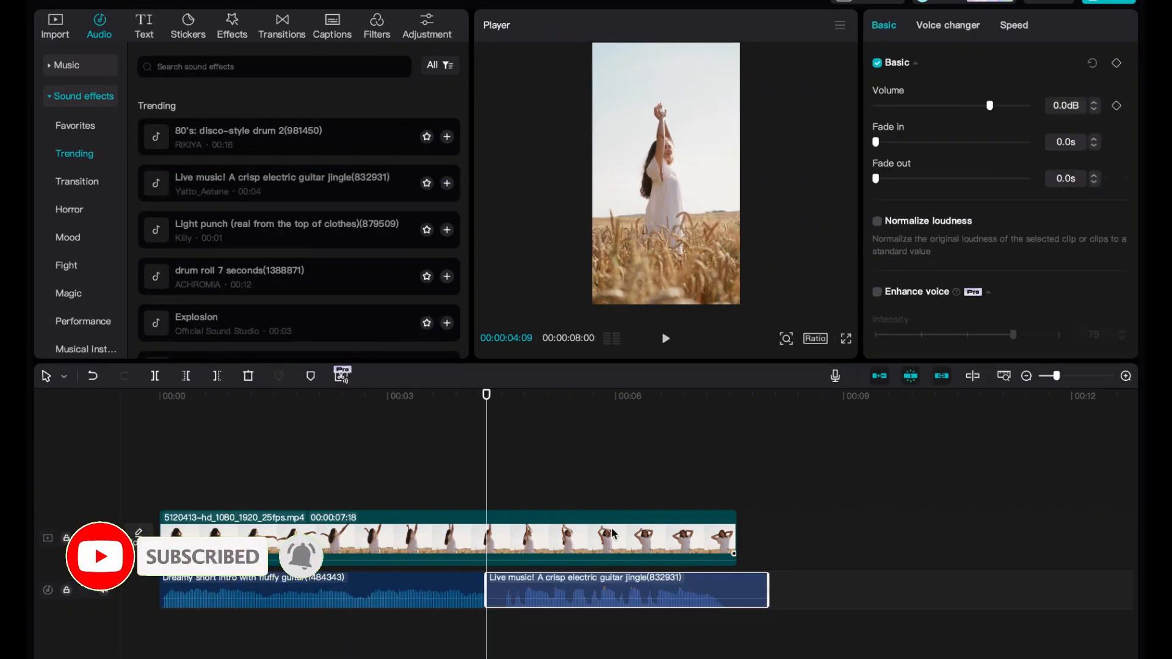
# - Trim off the part of the guitar jingle sound effect after 00:00:05:28
pyautogui.click(611, 508)
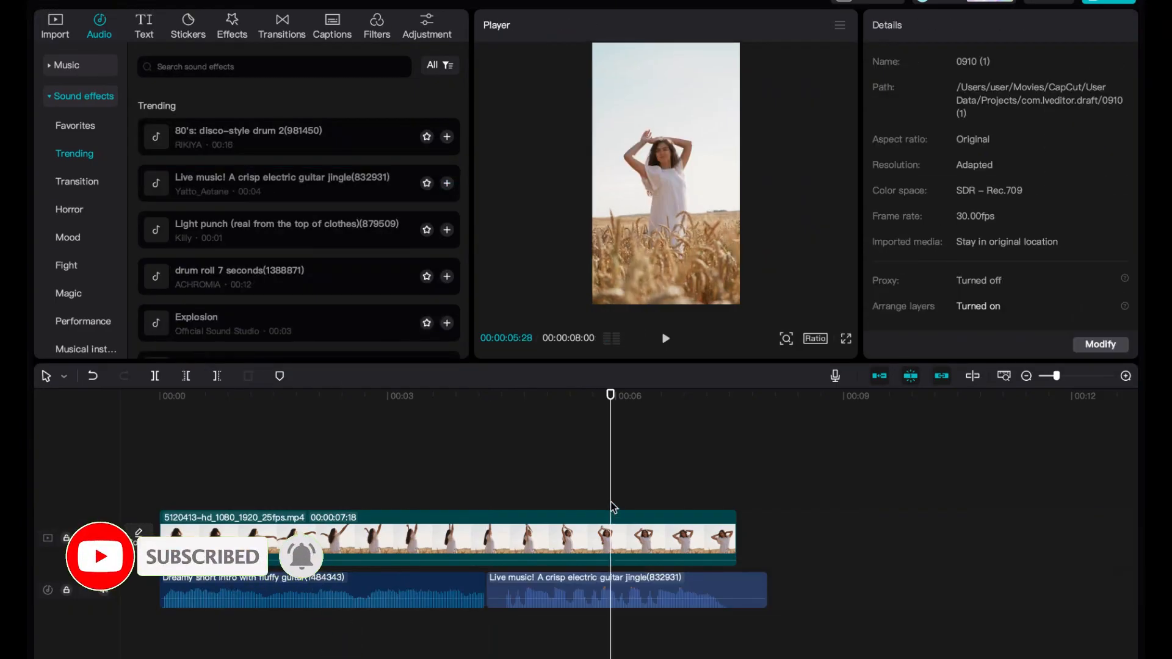
pyautogui.click(610, 595)
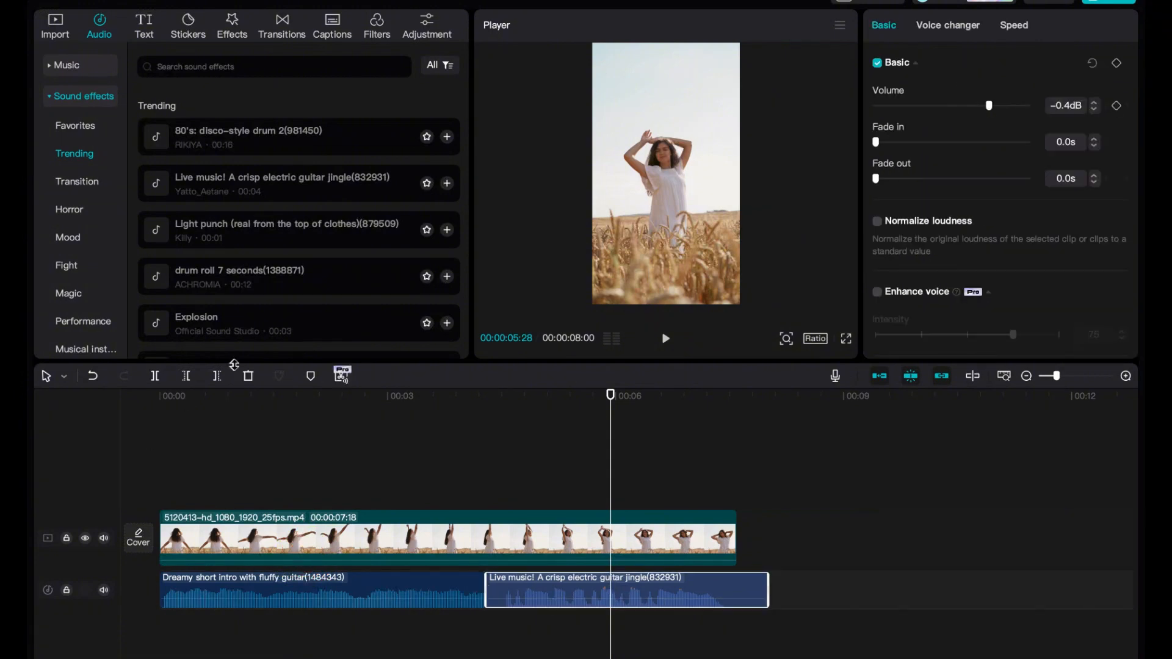
pyautogui.click(217, 376)
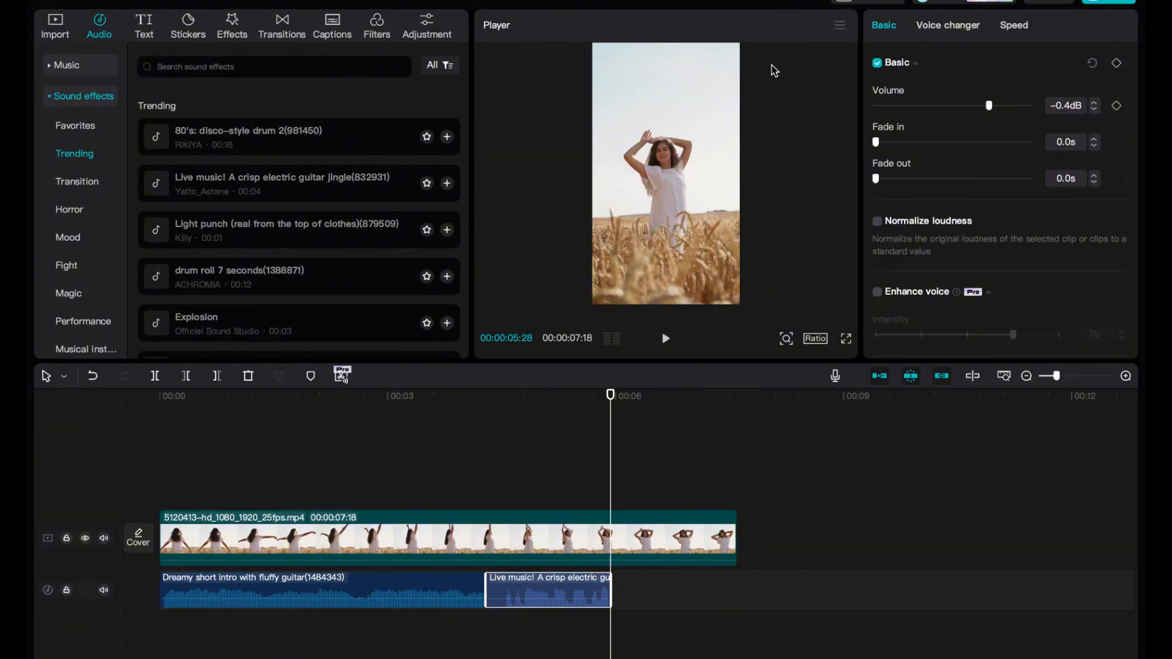
# - Record a voiceover from 00:00:05:28 to about 00:00:10:20 with the built-in microphone and close the voiceover recorder
pyautogui.click(835, 376)
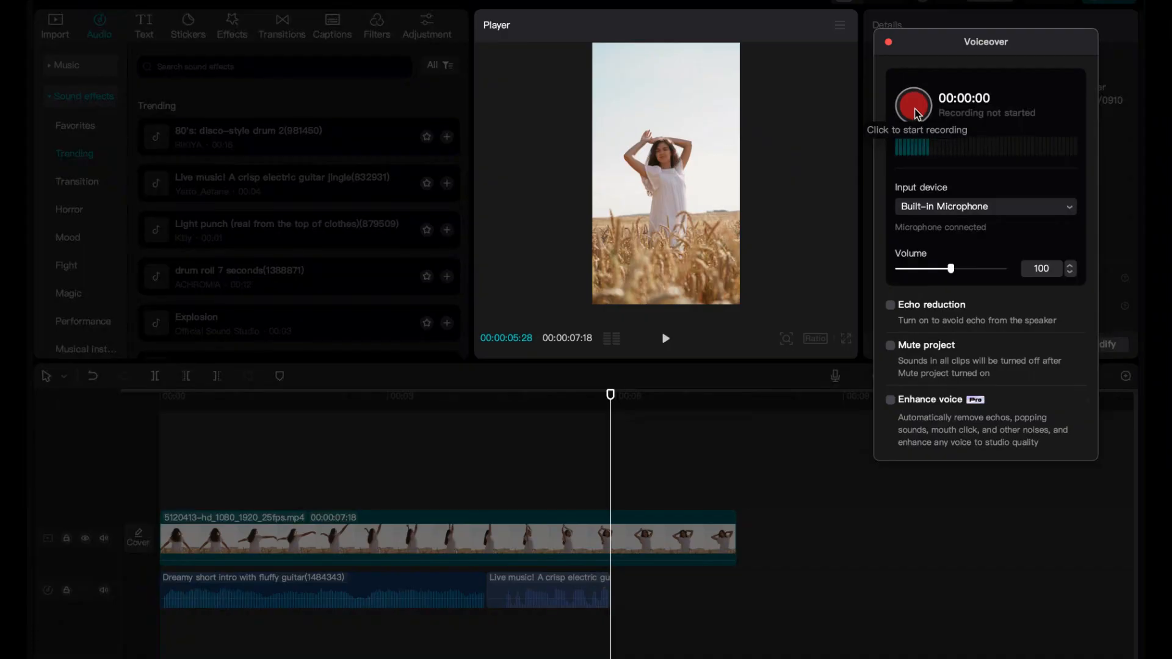
pyautogui.click(914, 105)
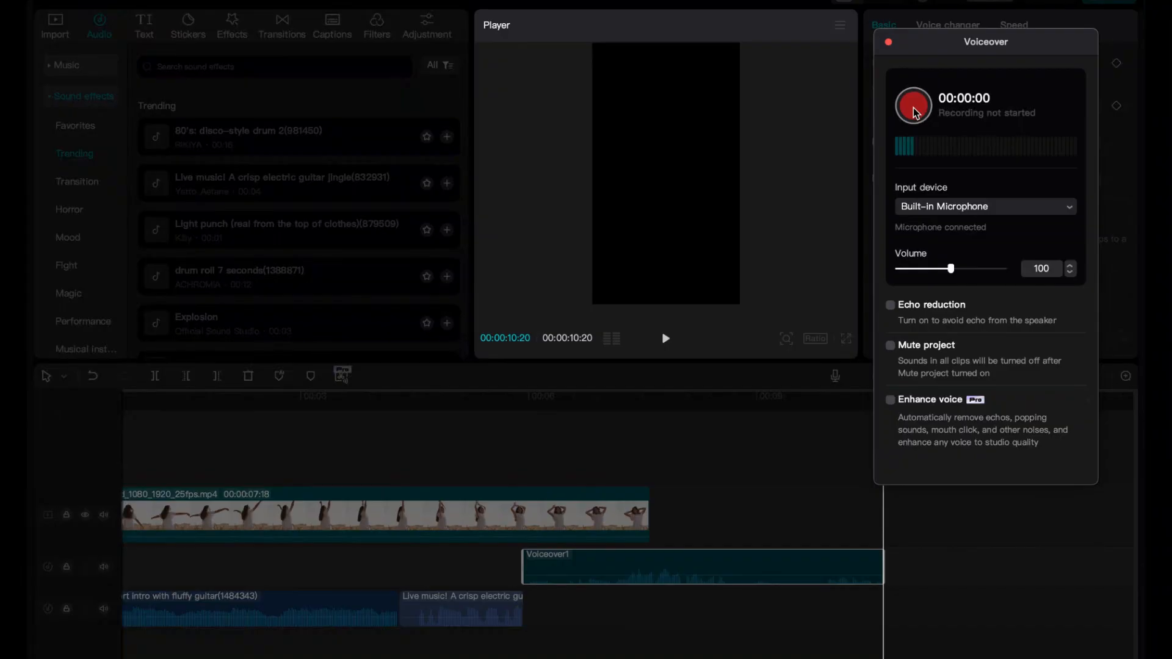
pyautogui.click(889, 43)
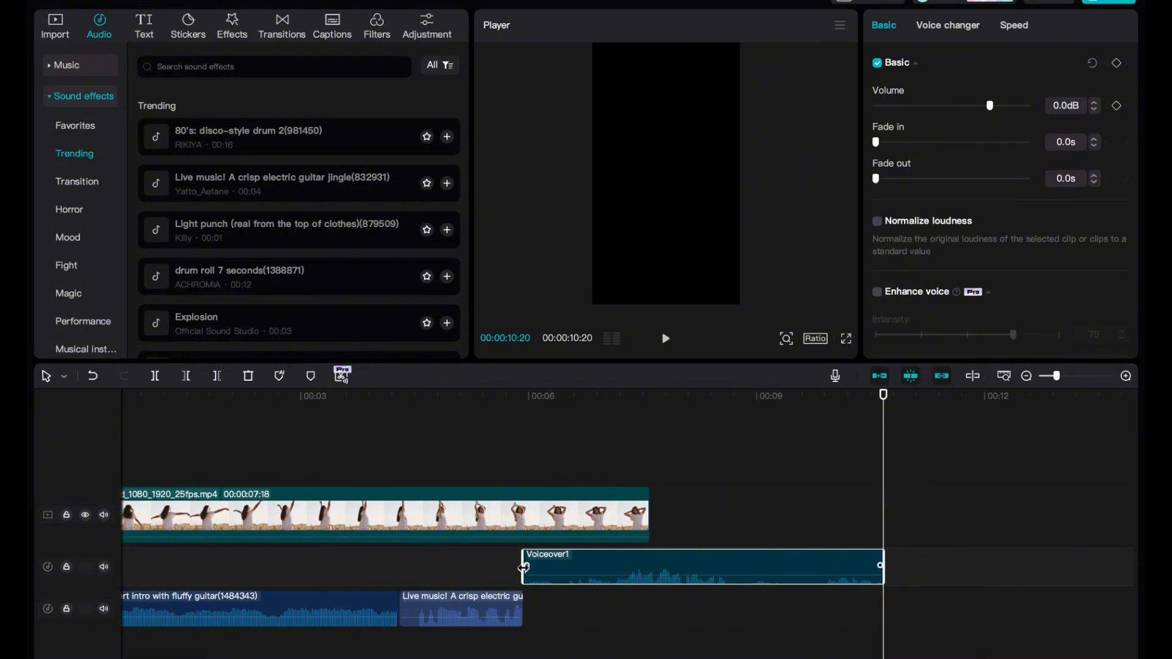
# - Trim off the part of the voiceover before 00:00:06:20 and move the clip directly after the guitar jingle on its audio track
pyautogui.moveTo(524, 568)
pyautogui.mouseDown()
pyautogui.moveTo(551, 567)
pyautogui.moveTo(526, 567)
pyautogui.mouseUp()
pyautogui.click(579, 479)
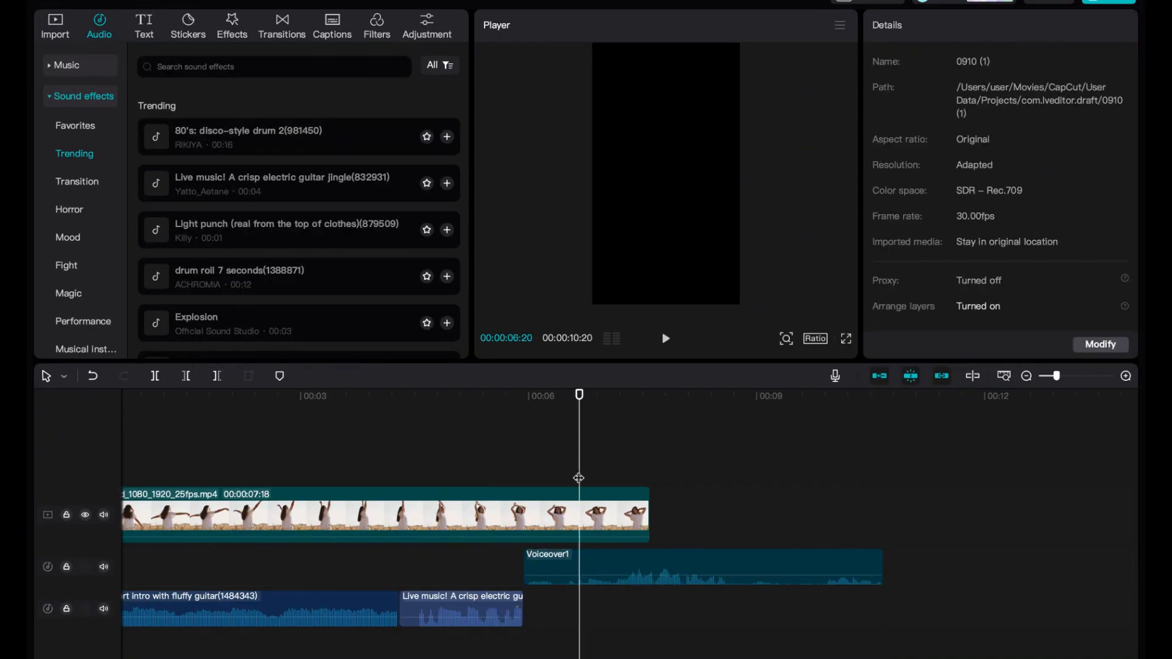
pyautogui.click(558, 568)
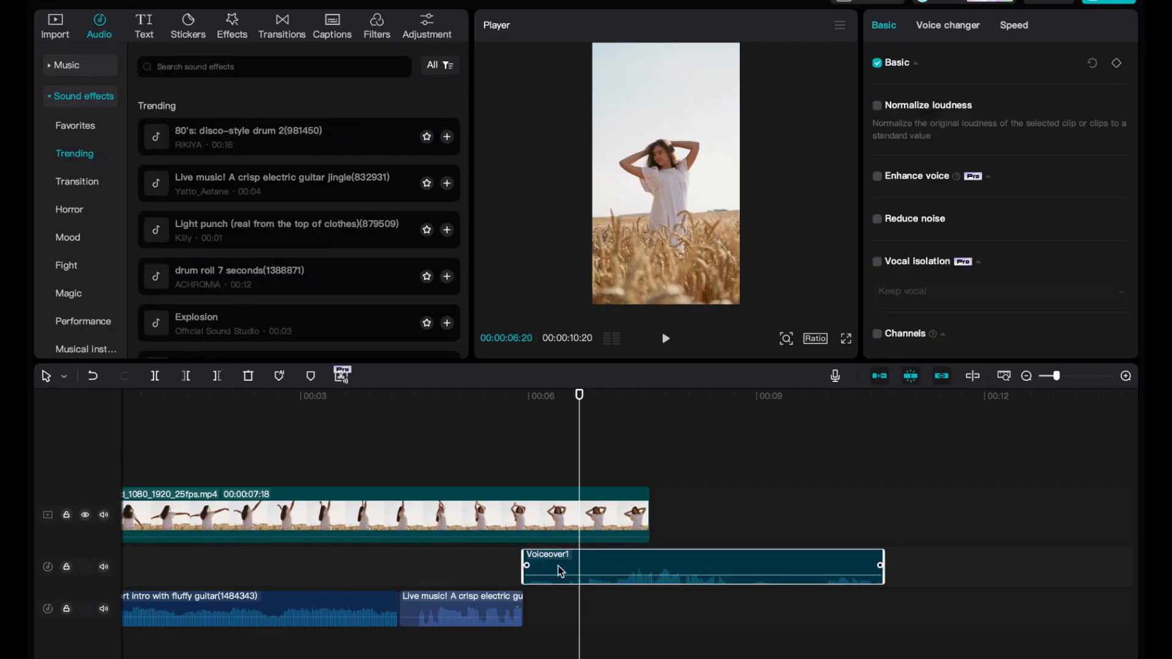
pyautogui.click(186, 376)
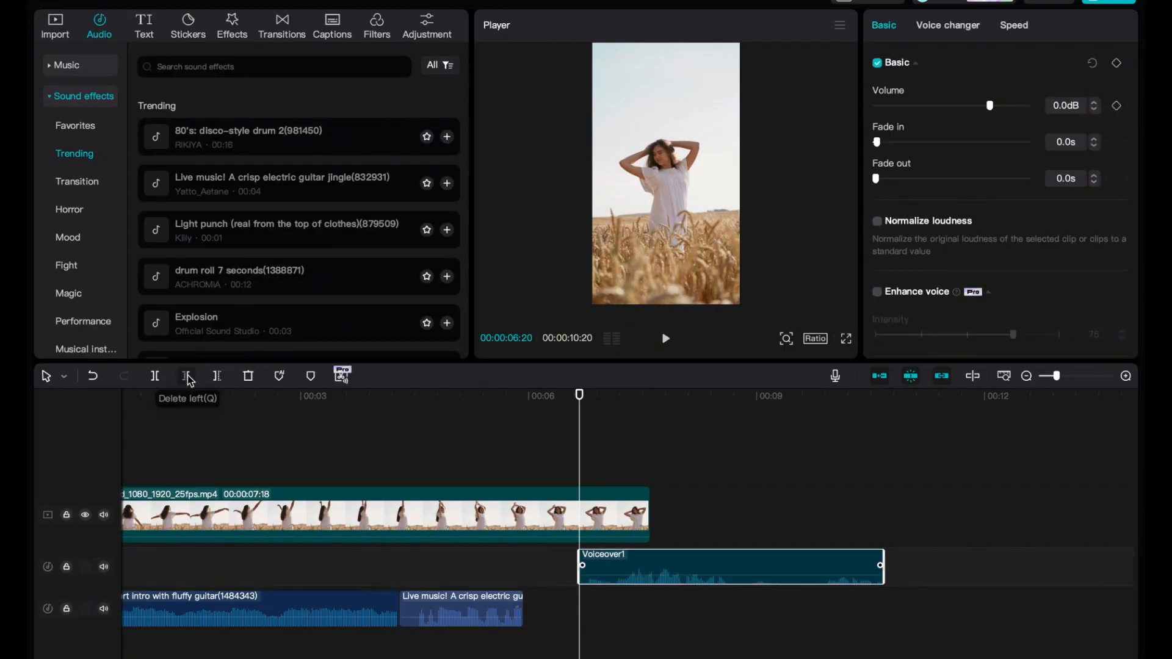
pyautogui.moveTo(696, 566); pyautogui.dragTo(644, 609)
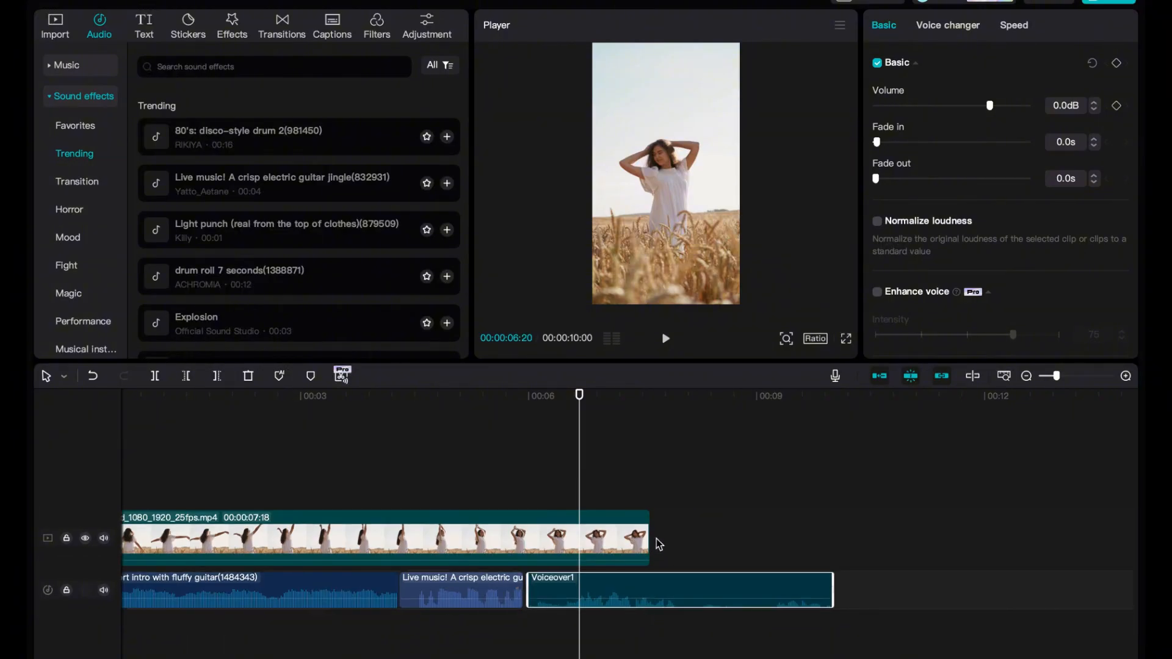
# - Trim off the part of the voiceover beyond the video's end at 00:00:07:18 and briefly play the project from the start
pyautogui.click(650, 506)
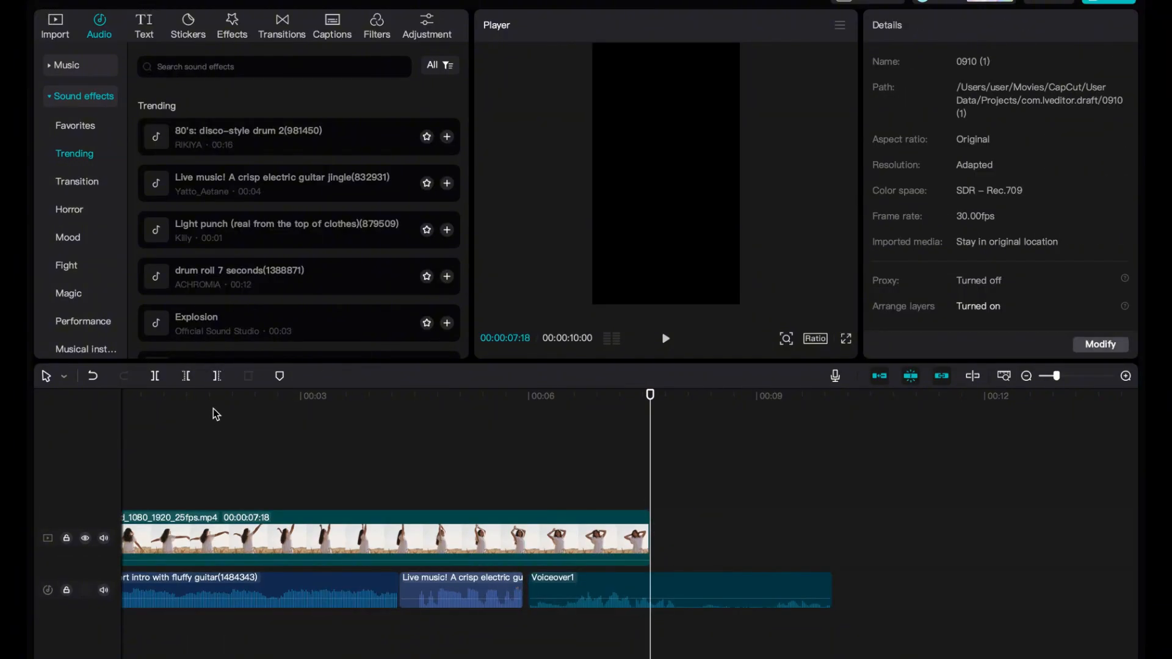
pyautogui.click(217, 376)
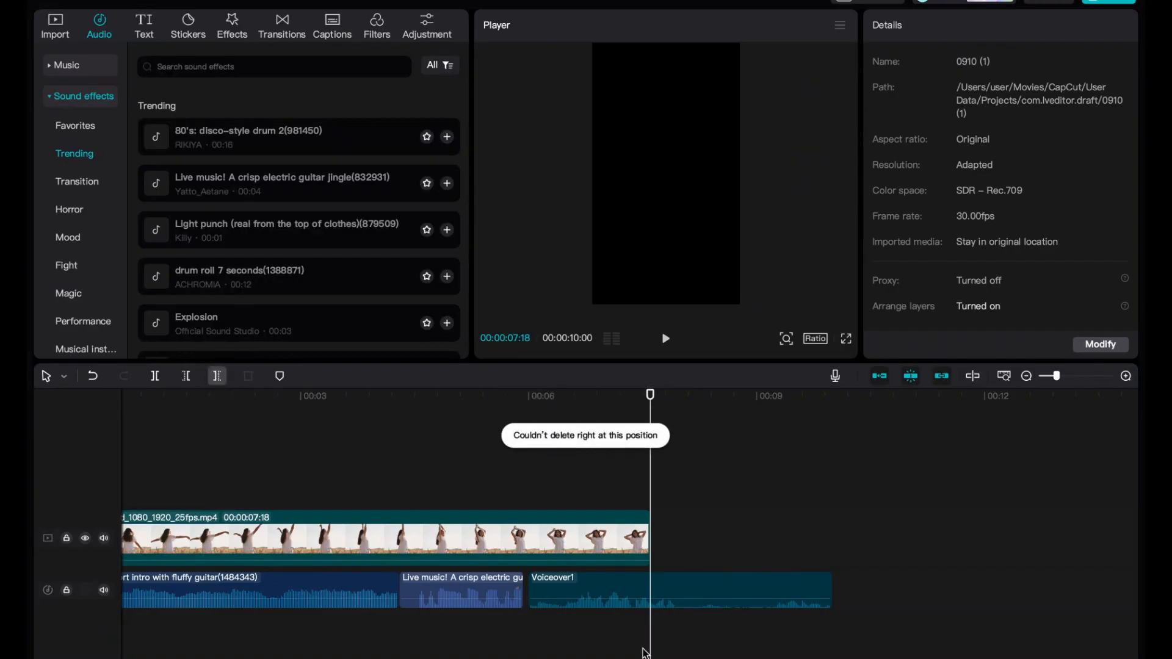
pyautogui.click(674, 592)
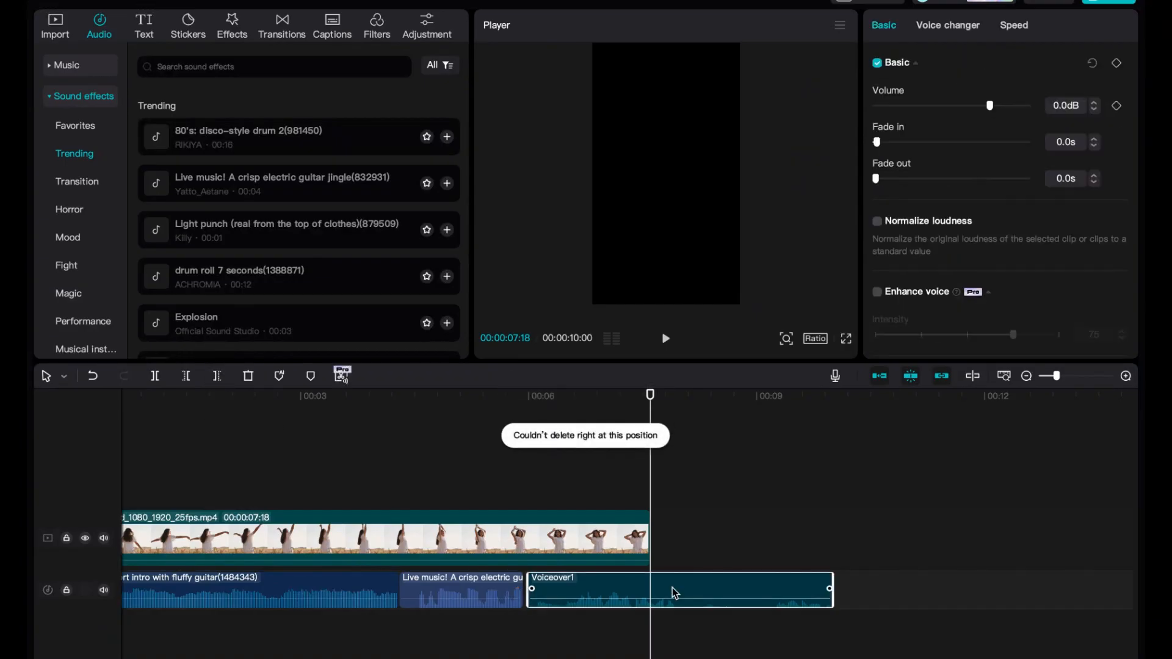
pyautogui.click(217, 377)
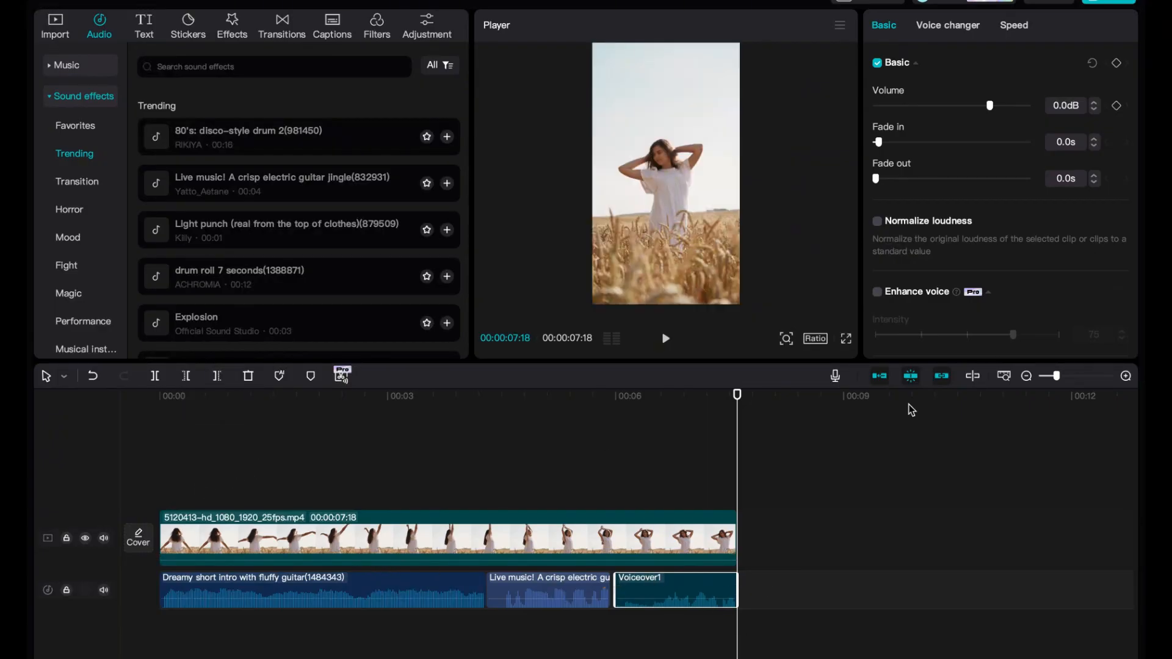
pyautogui.click(666, 340)
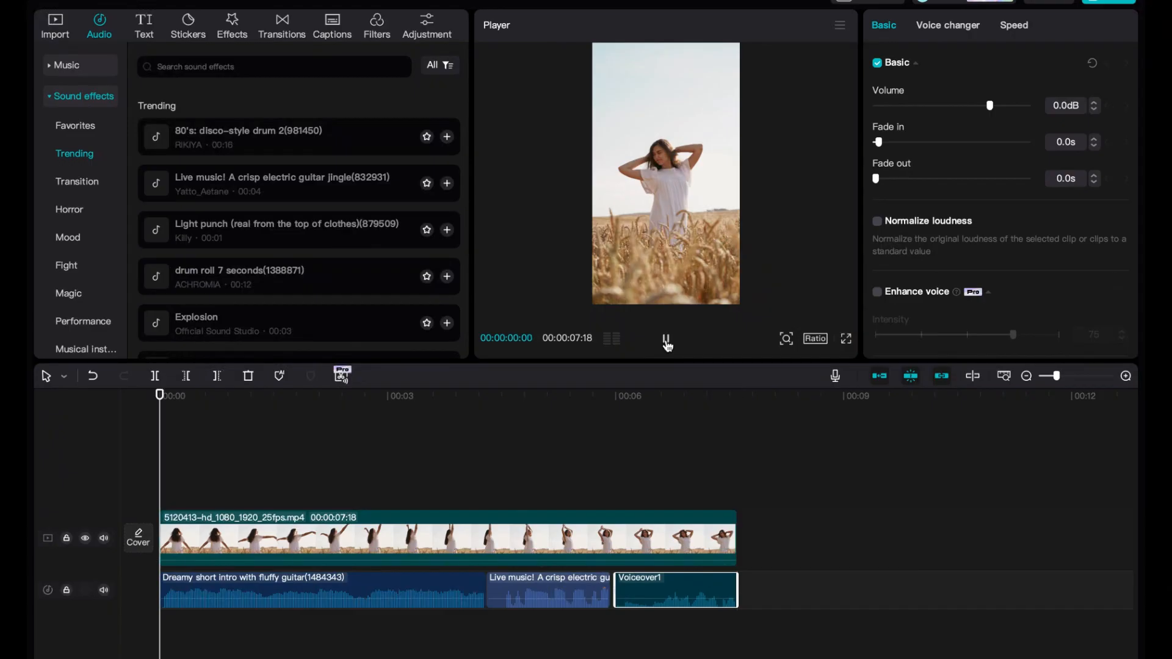
pyautogui.click(666, 342)
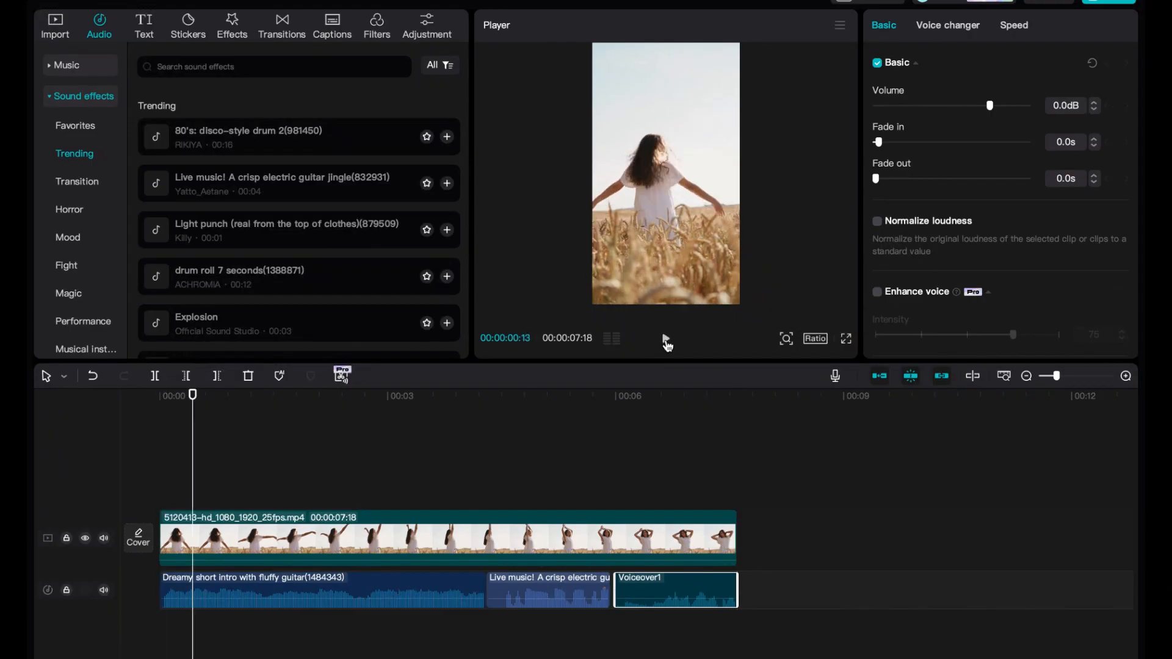